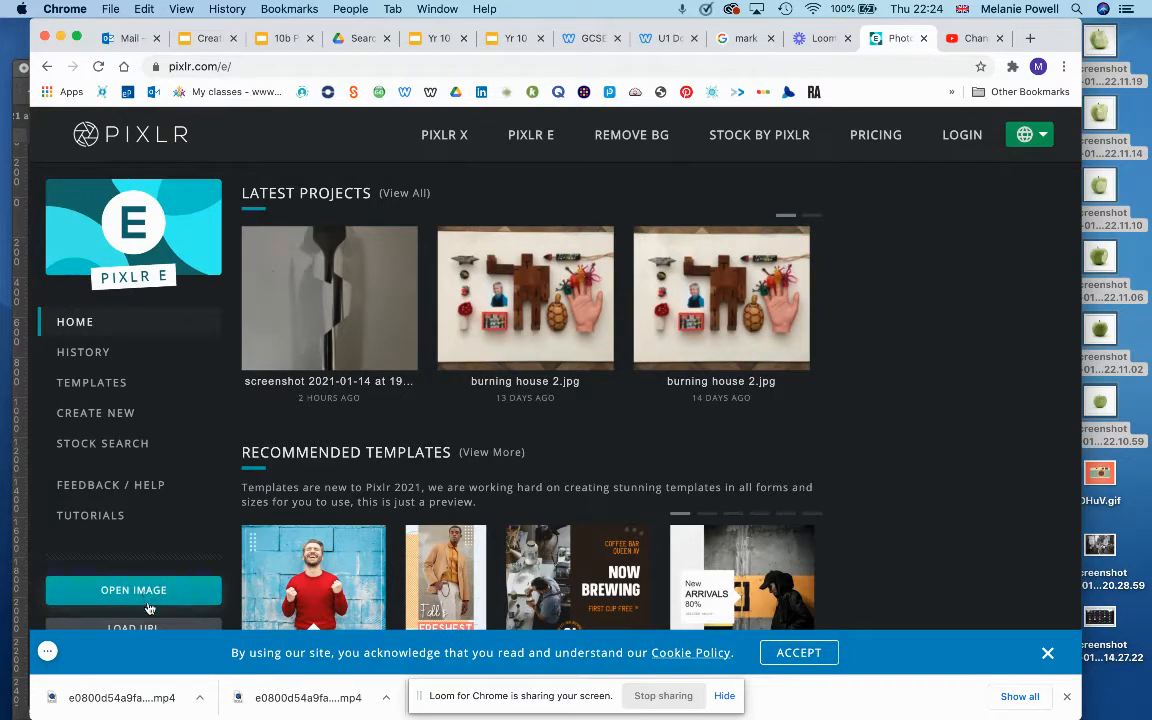
Dismiss the cookie notice and open the six Desktop images from Screenshot 2021-01-21 at 22.10.59 through 22.11.19 together
click(1046, 655)
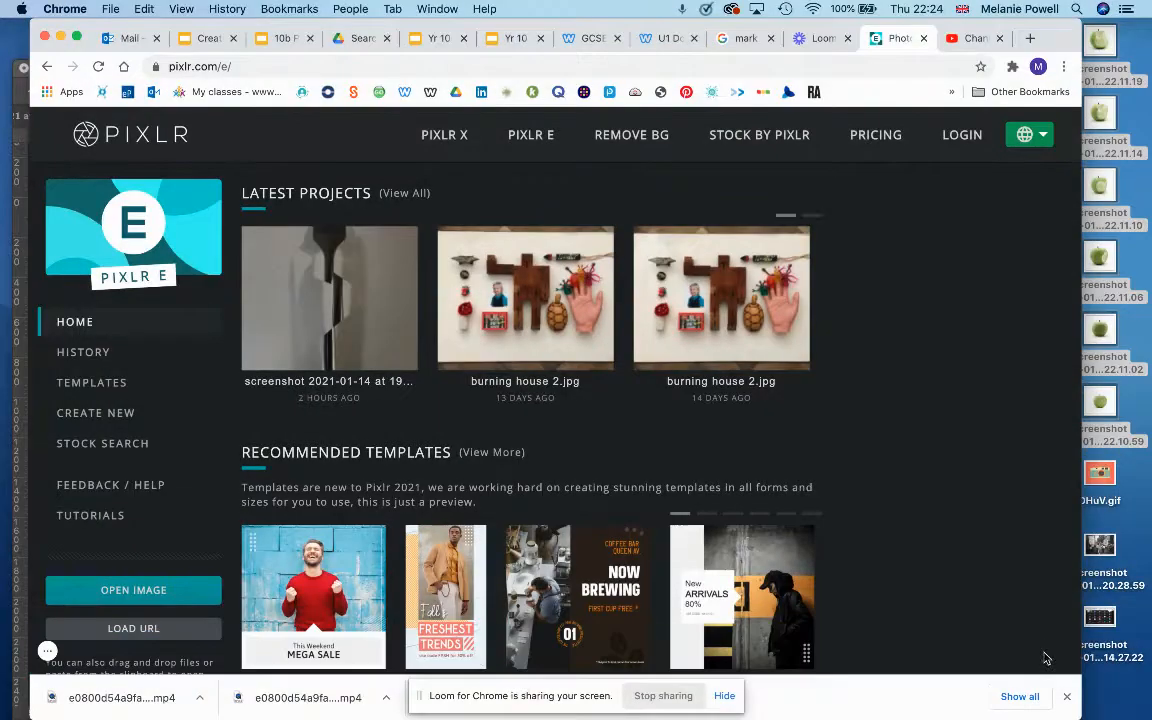
click(146, 592)
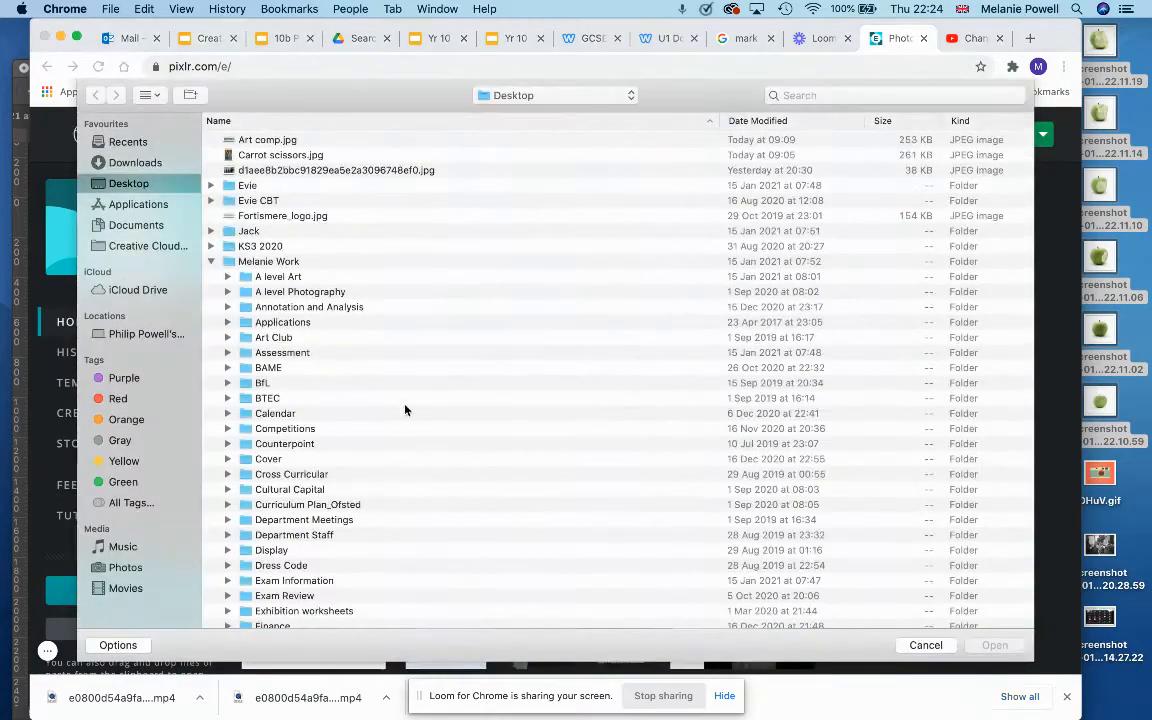
scroll(380, 385, down, 1)
click(211, 239)
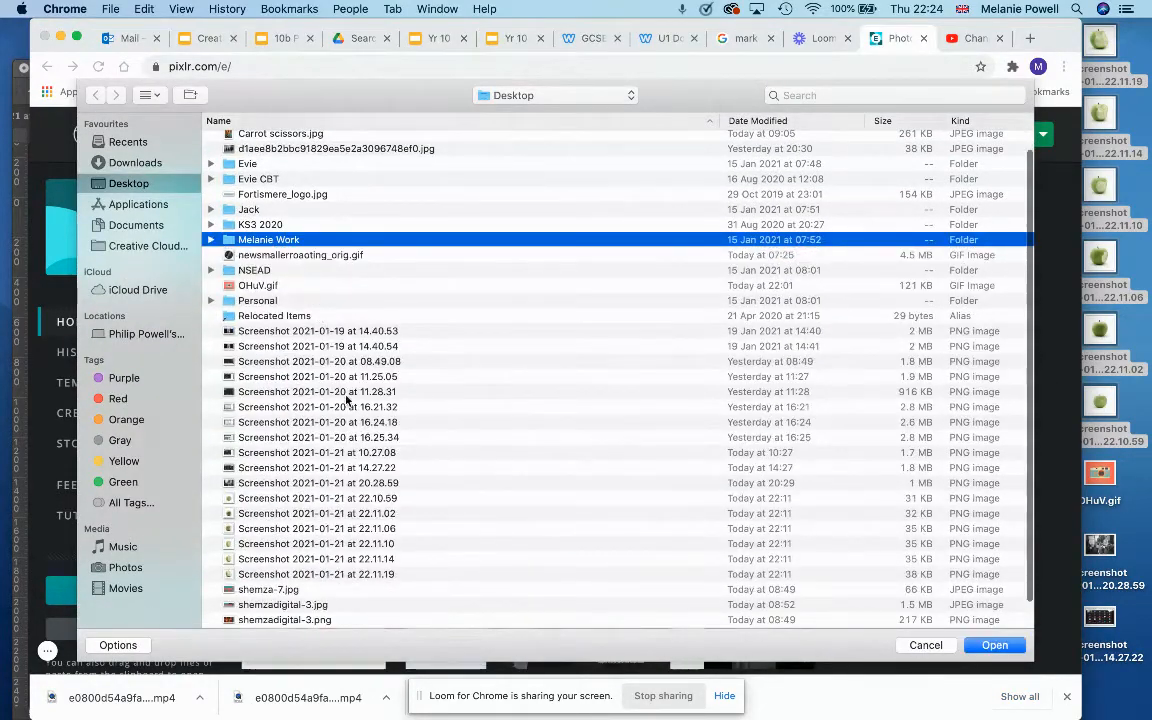
scroll(300, 420, down, 2)
click(275, 470)
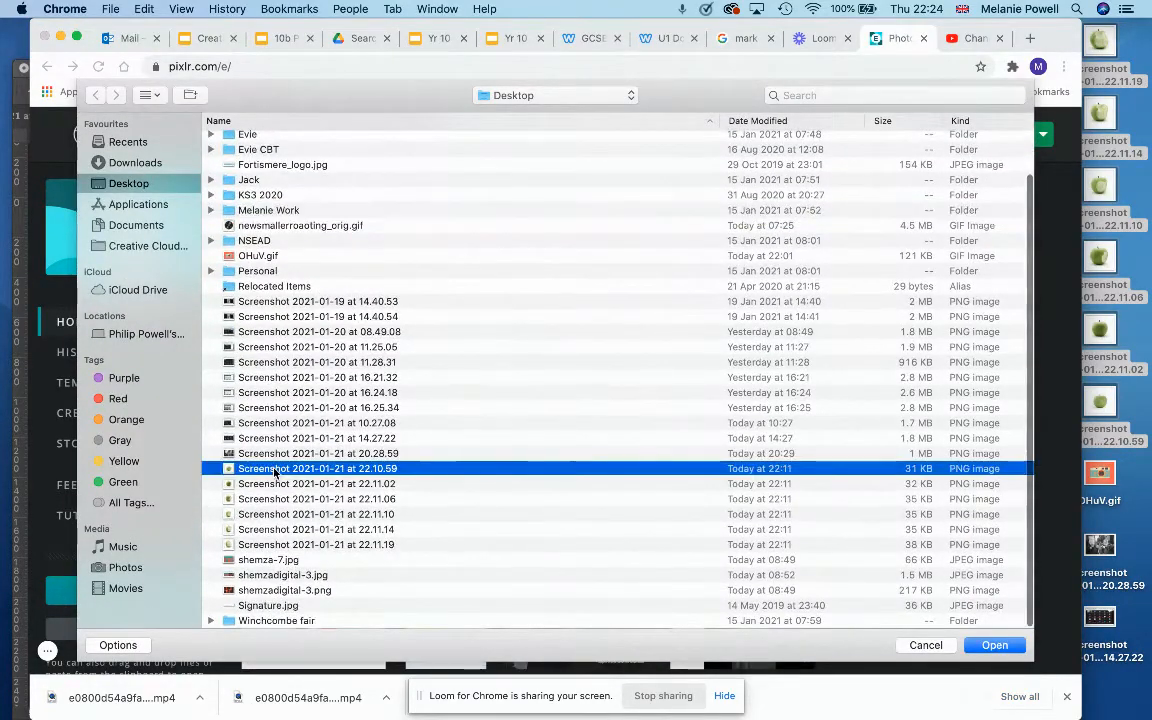
shift+click(278, 545)
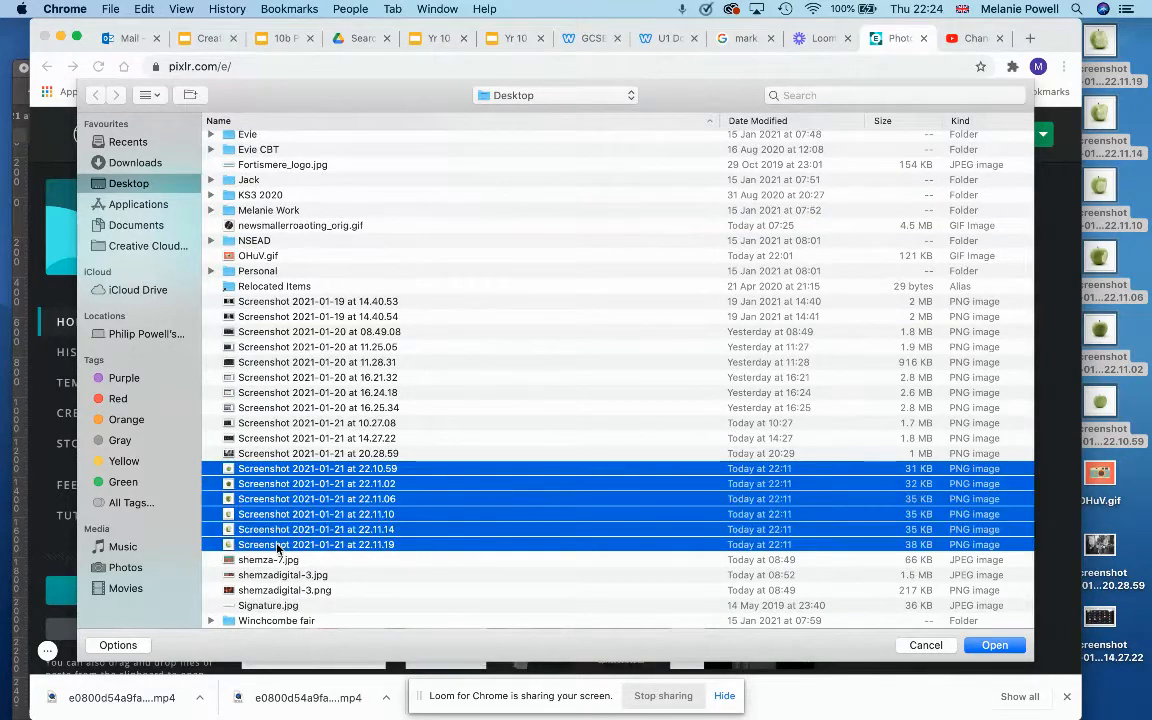
click(993, 647)
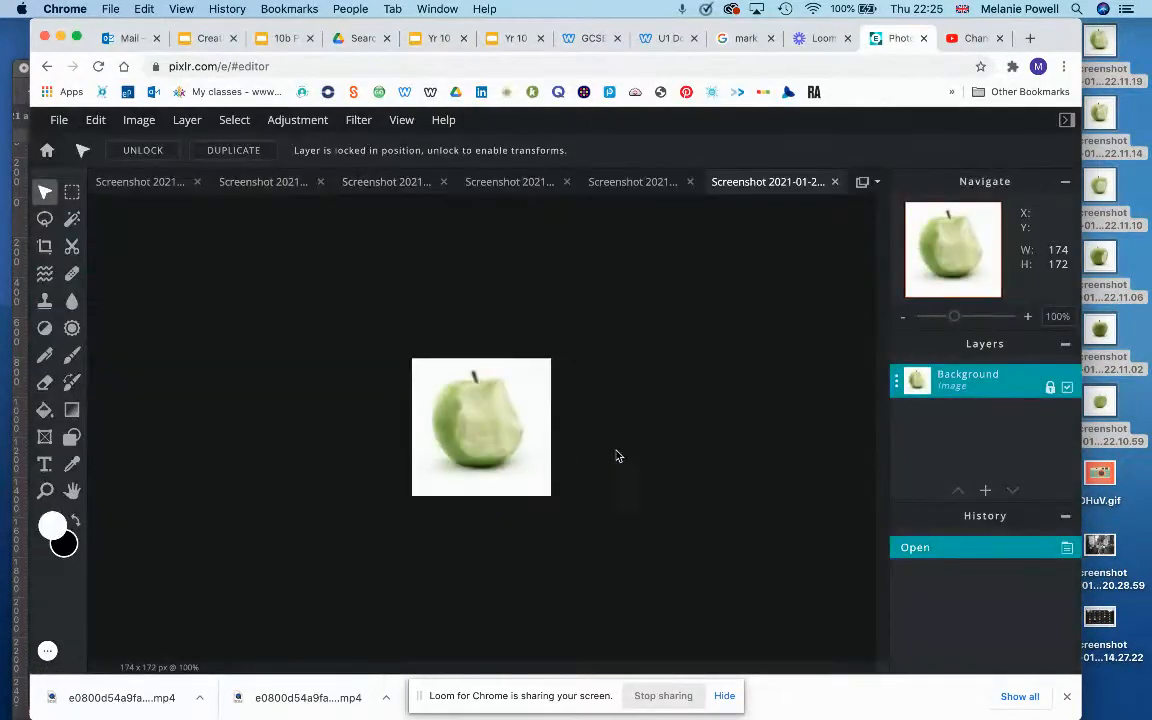
Look through the opened apple images one after another to check the sequence of bites
click(257, 185)
click(386, 186)
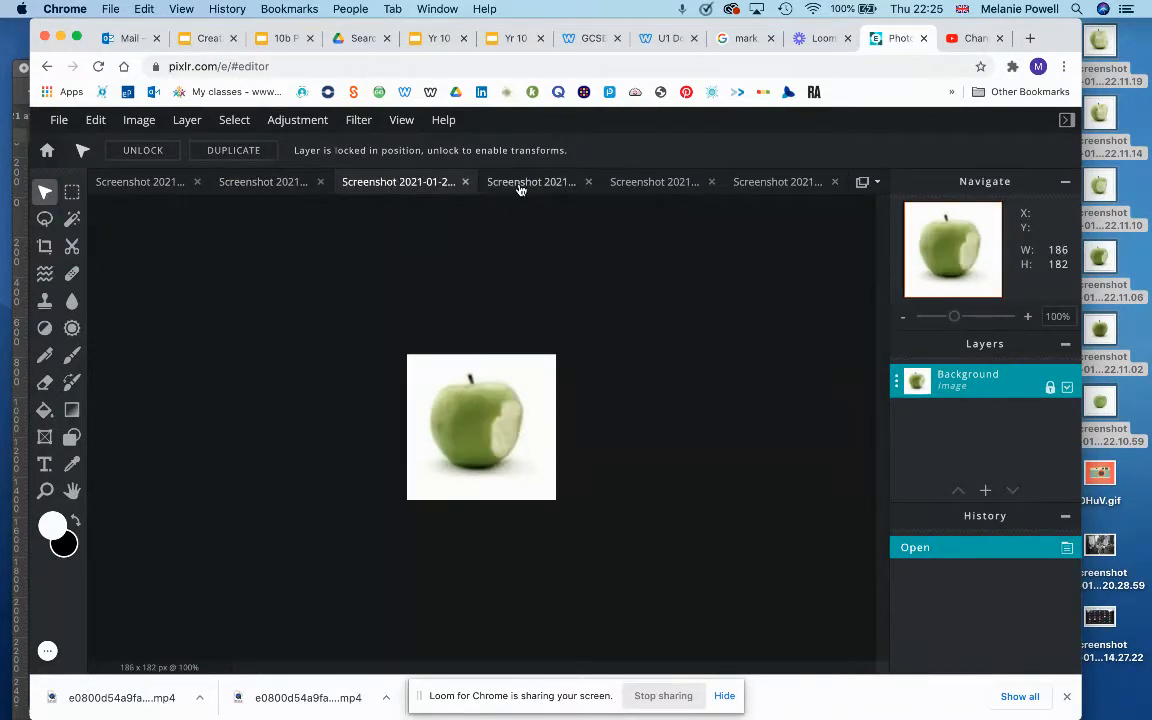
click(519, 189)
click(649, 186)
click(771, 185)
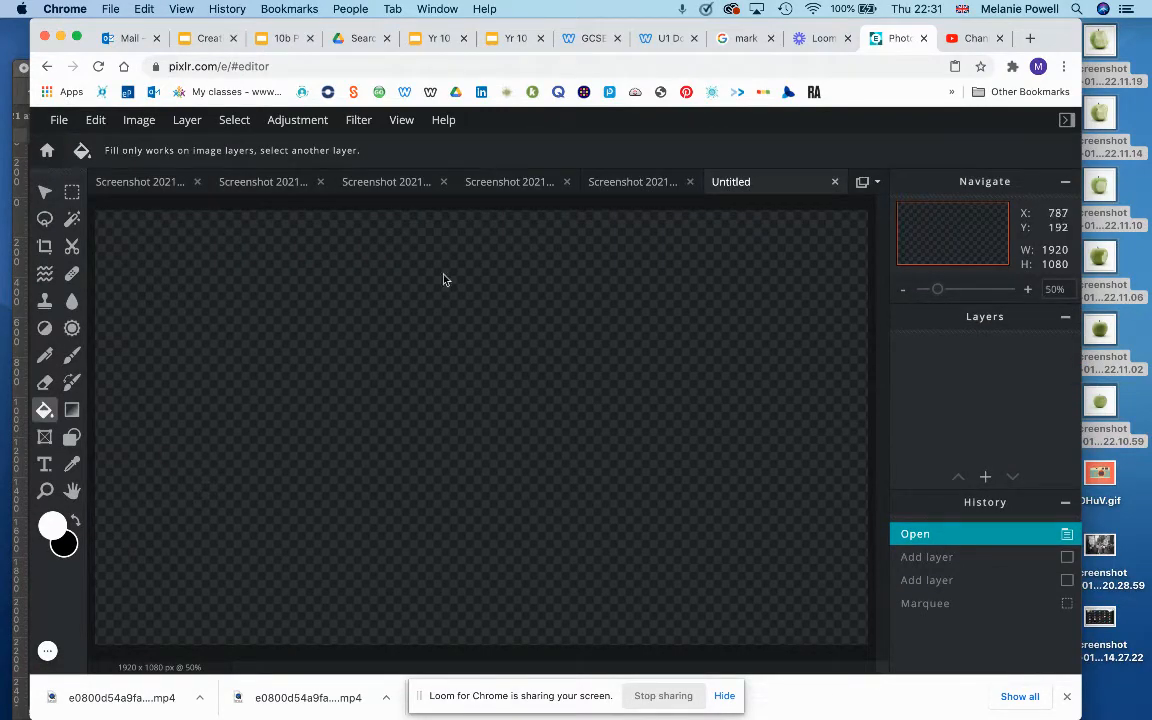
Add an empty layer to the Untitled 1920 x 1080 document and fill it with white (#FFFFFF)
click(52, 527)
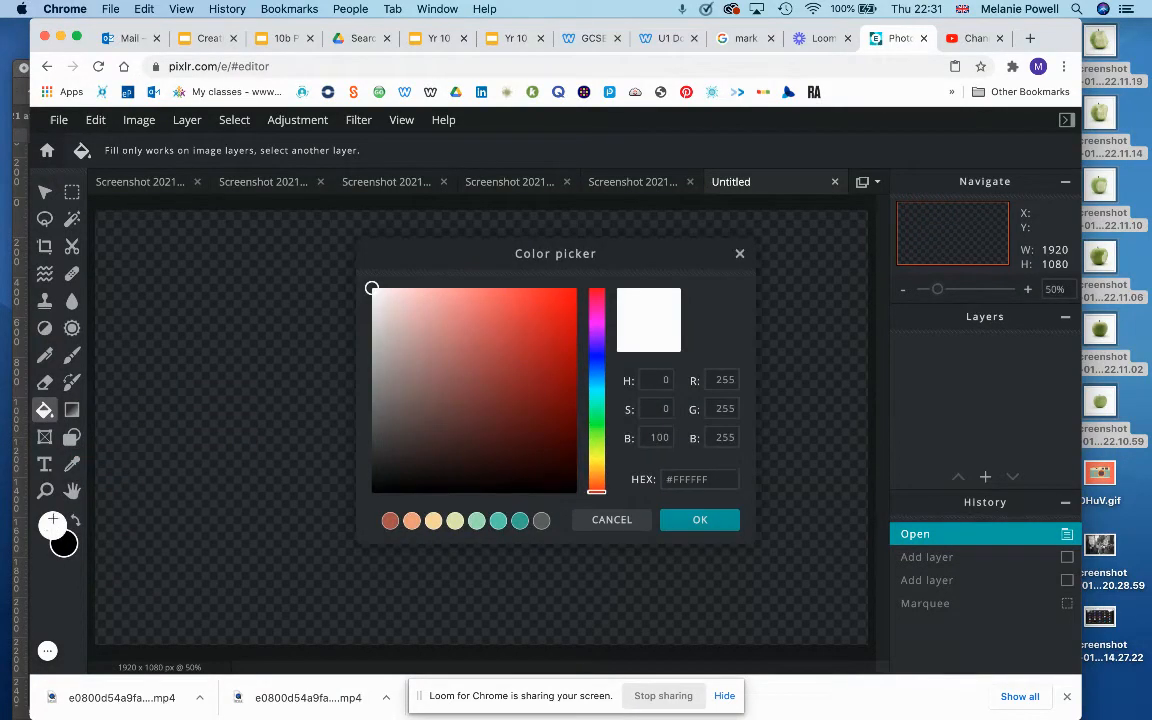
click(634, 526)
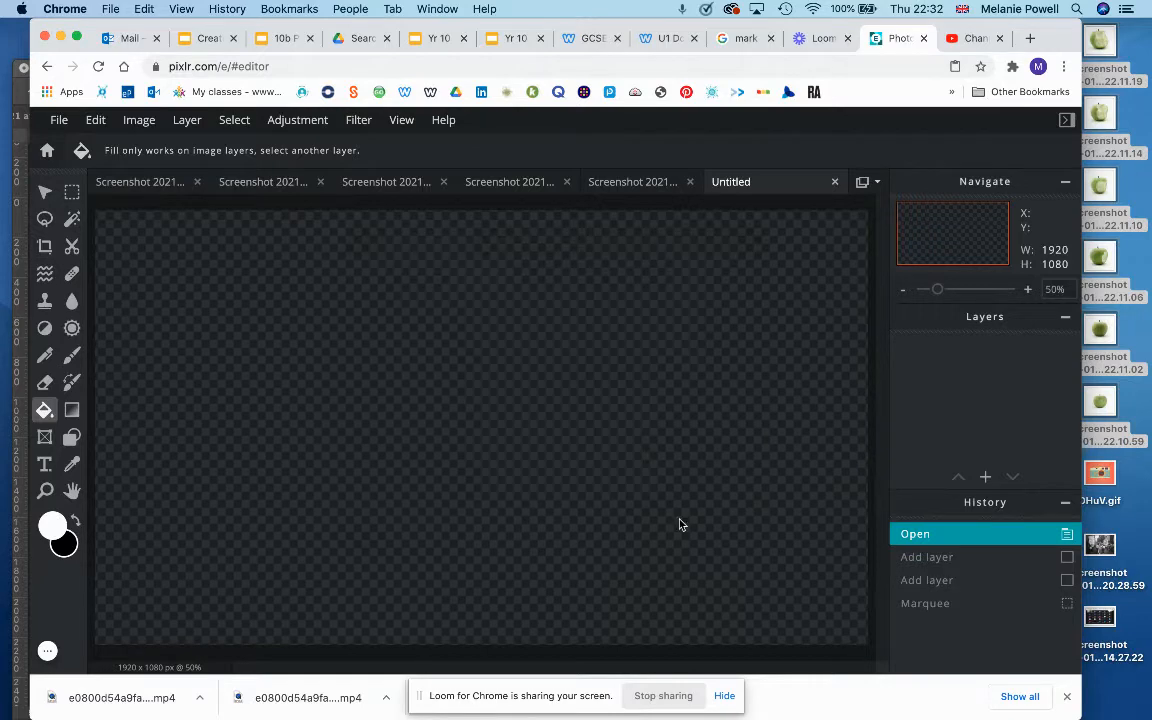
click(985, 480)
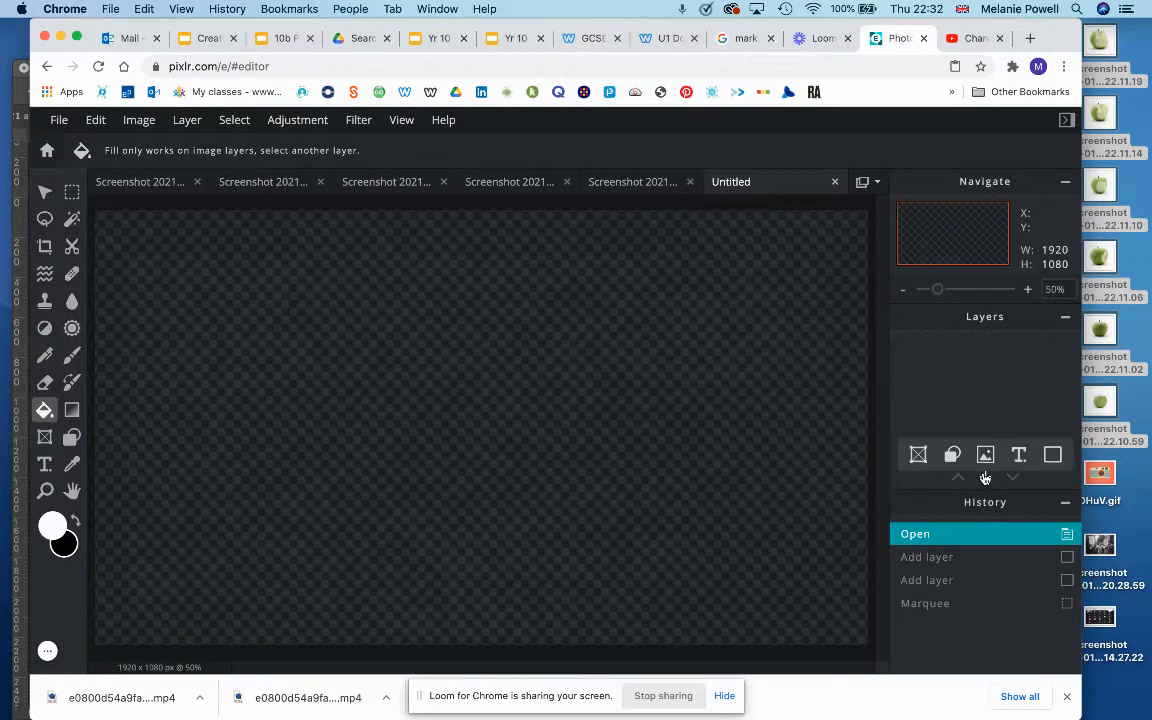
click(985, 480)
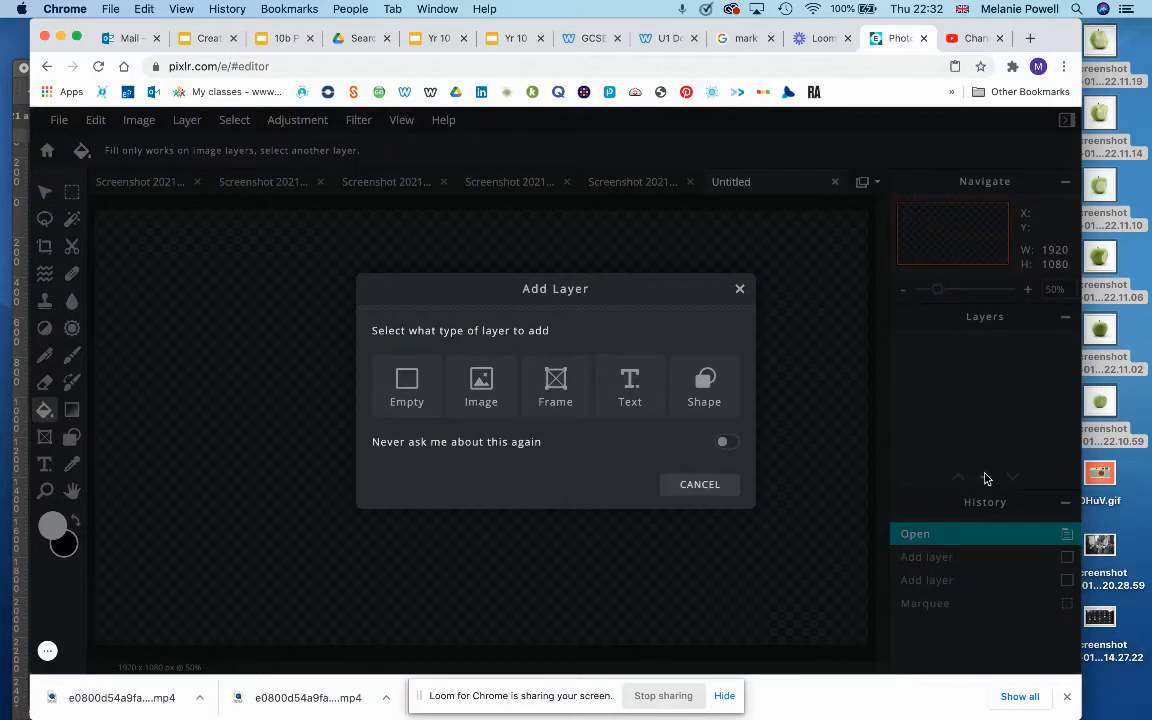
click(408, 385)
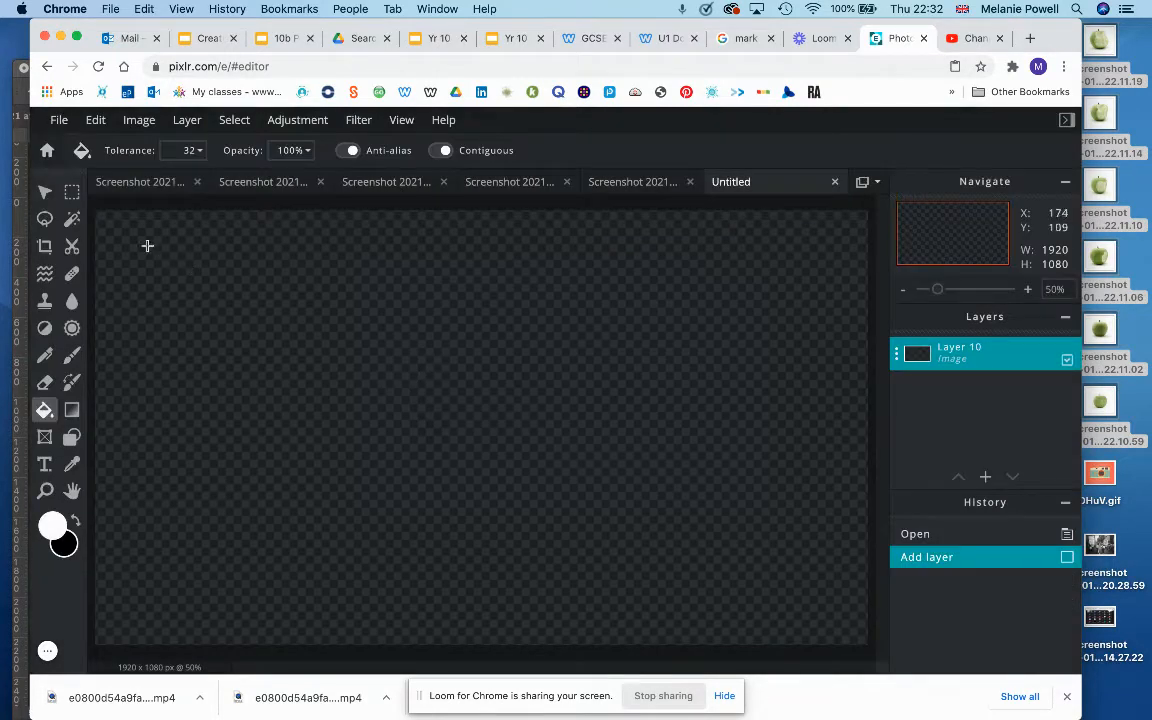
click(248, 318)
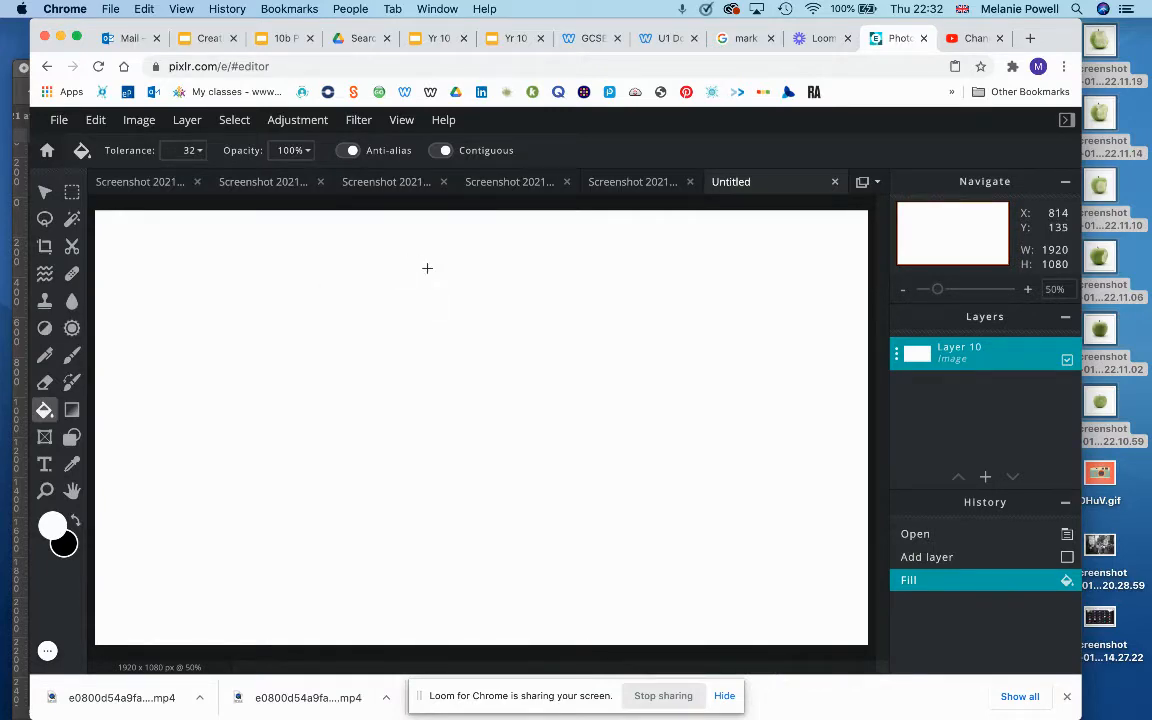
Select about 184 x 176 px around the whole apple in the first image with a rectangular marquee and copy it
click(139, 183)
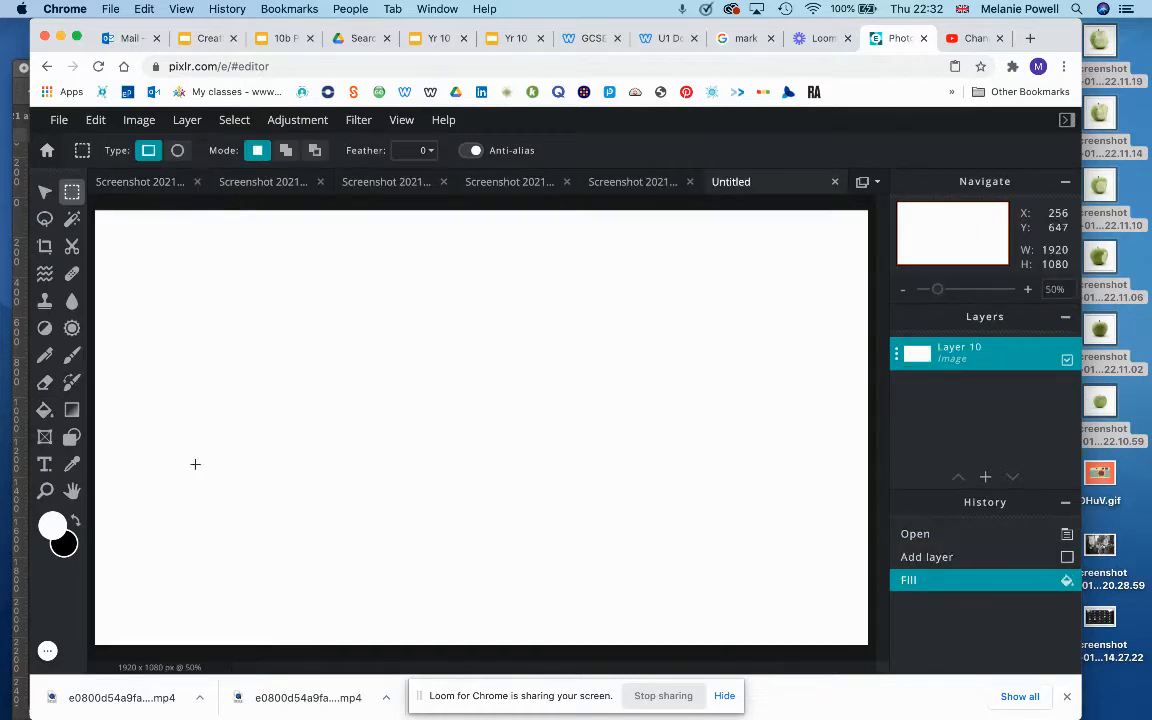
click(147, 184)
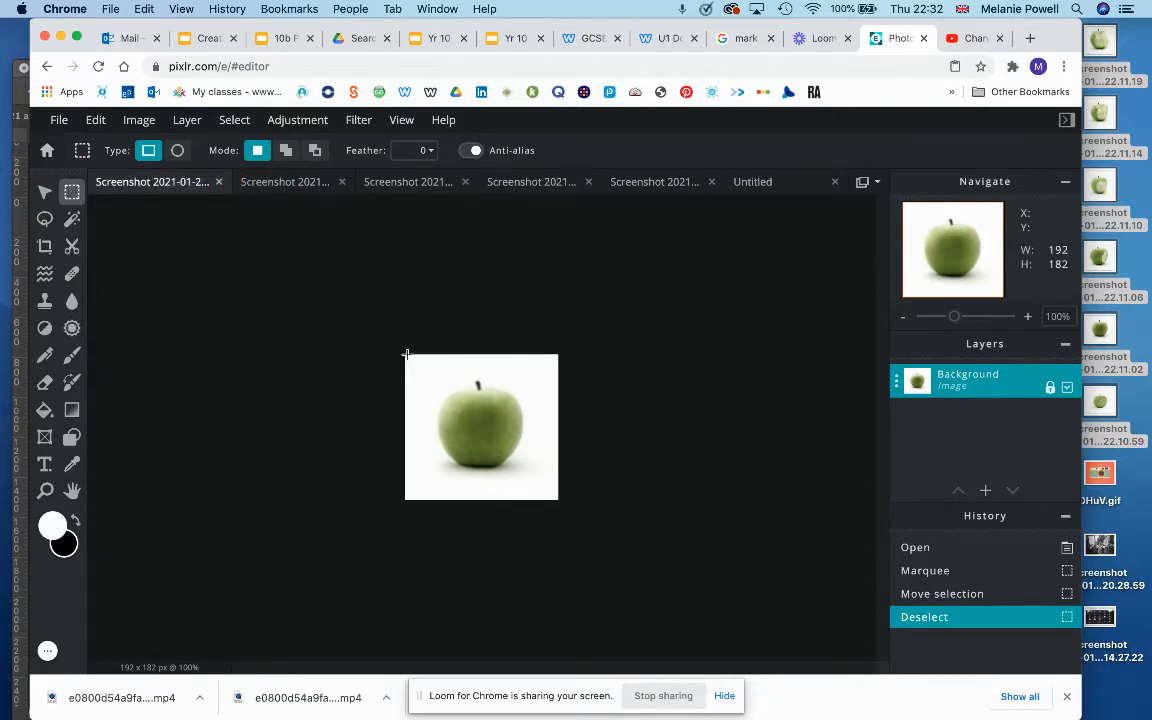
drag(407, 354, 556, 494)
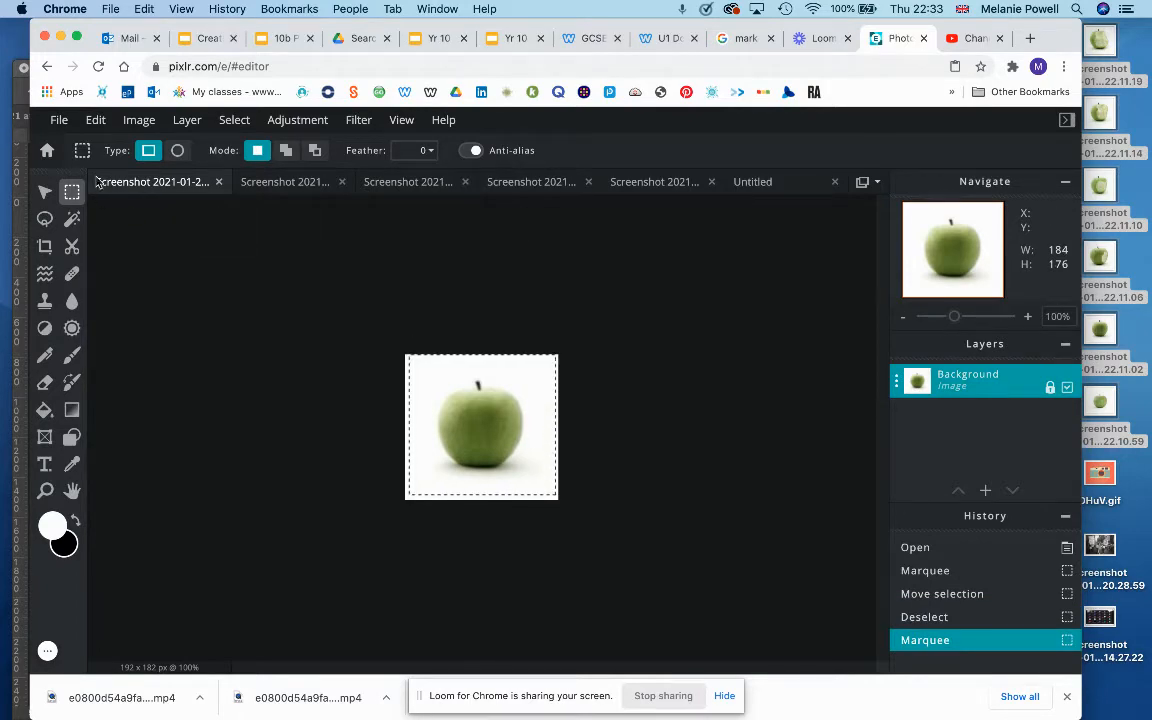
click(145, 9)
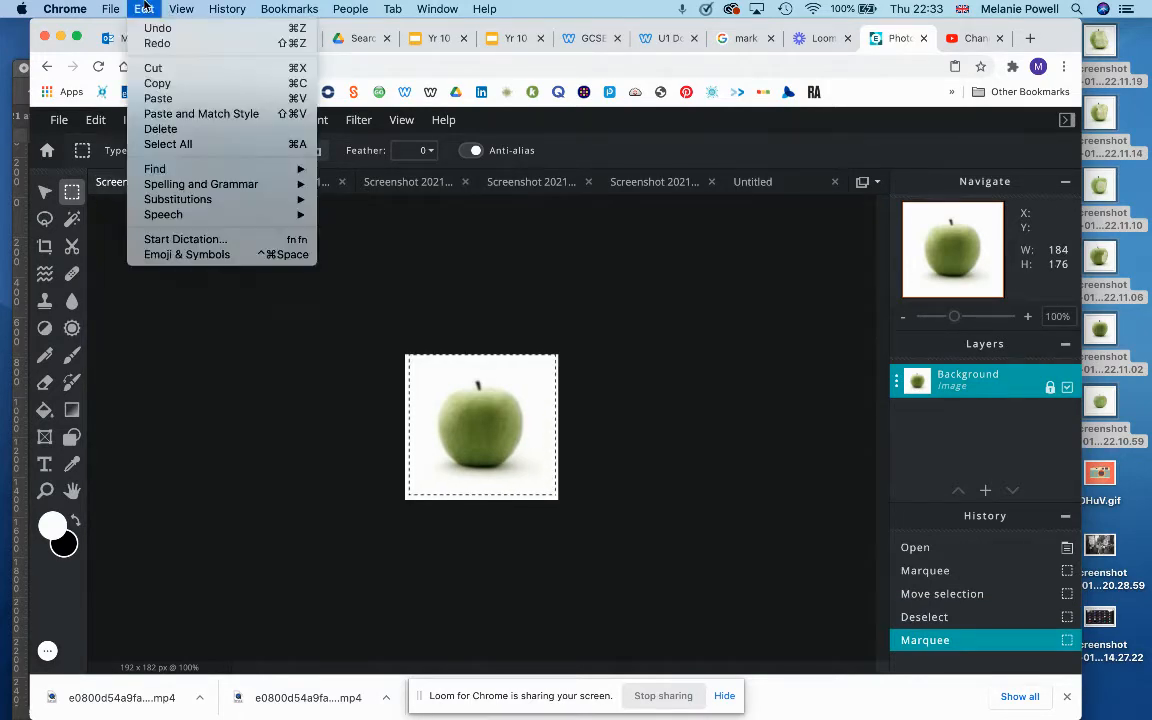
click(158, 83)
Paste the whole apple into the Untitled document and place it, enlarged, near the canvas's upper-left corner
click(753, 183)
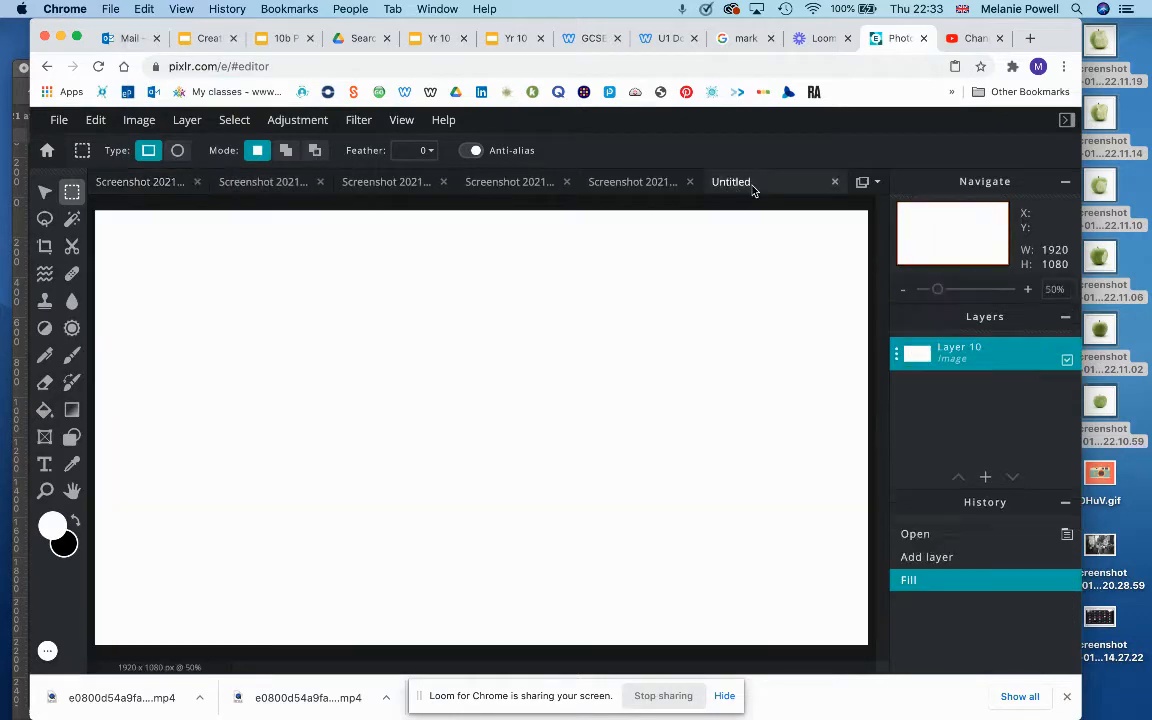
click(145, 9)
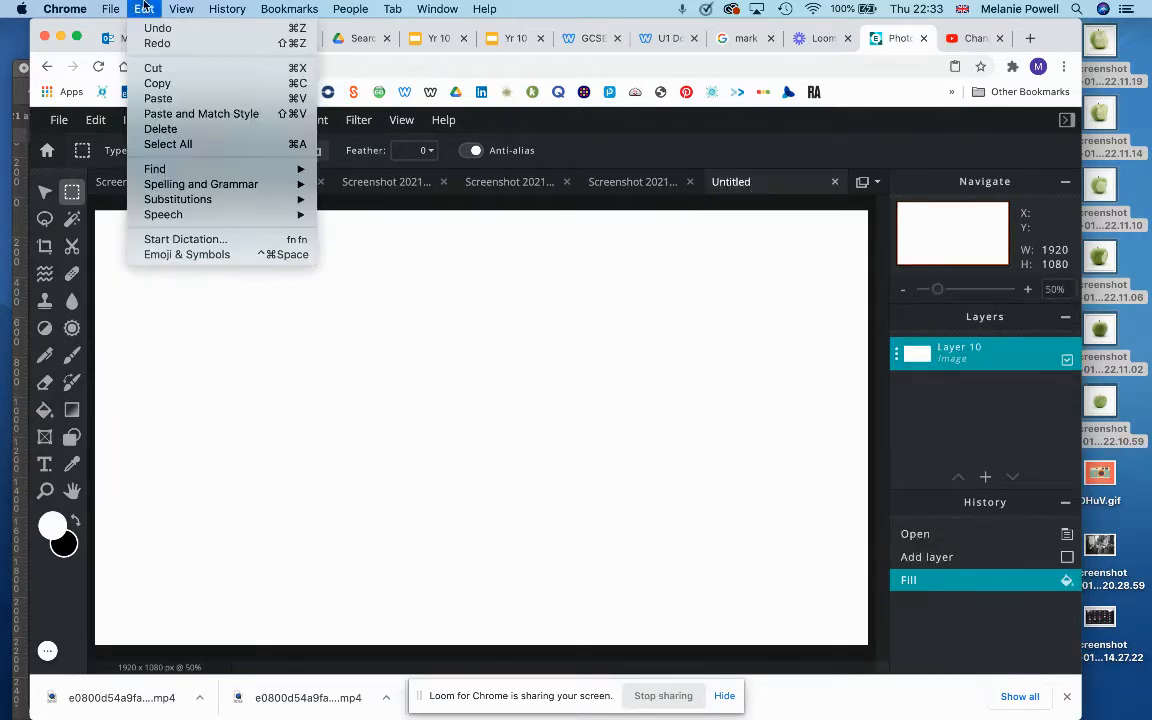
click(158, 98)
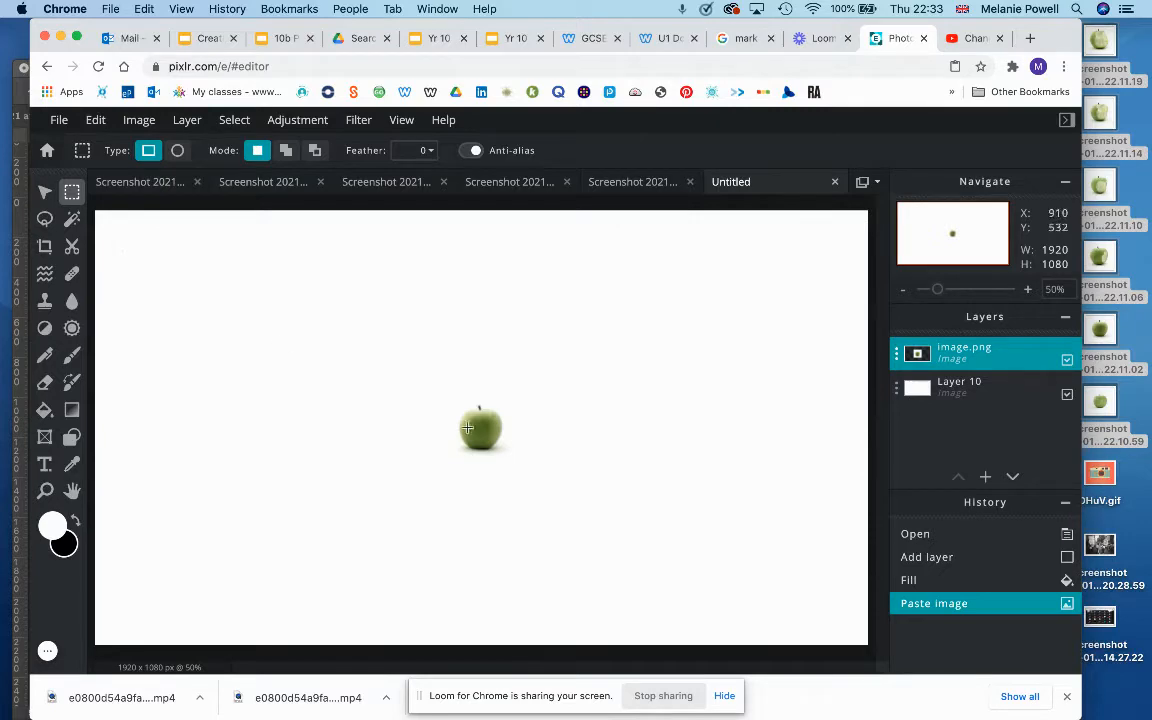
click(45, 191)
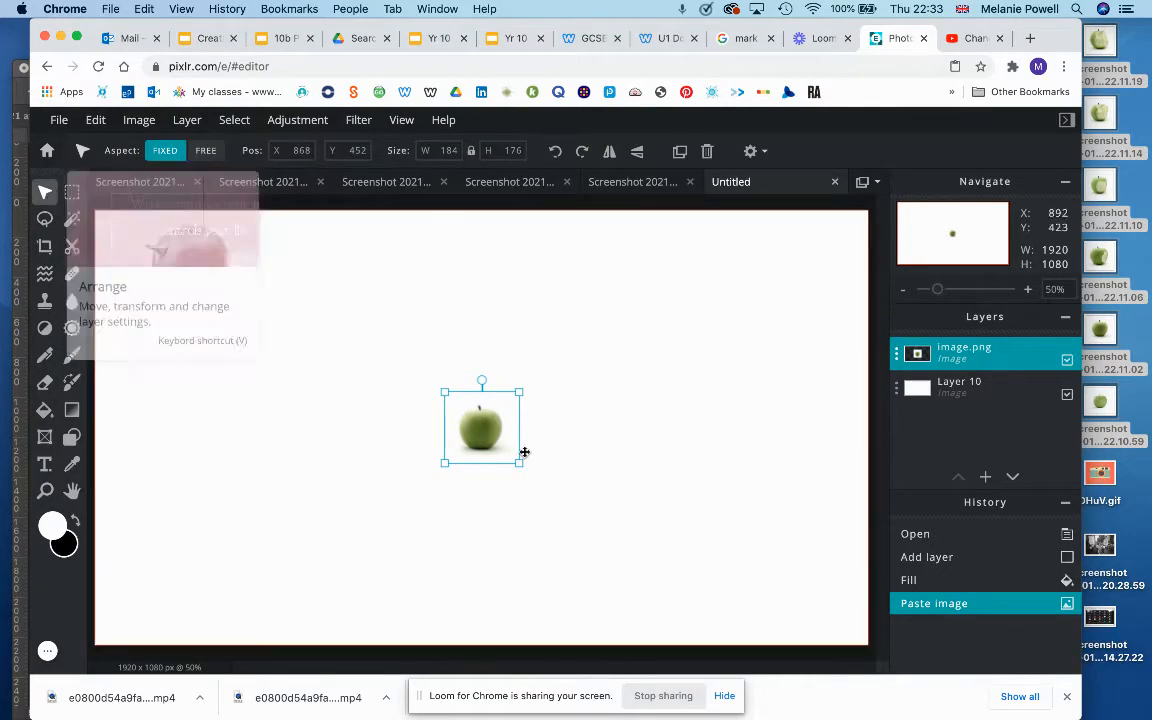
drag(486, 440, 185, 272)
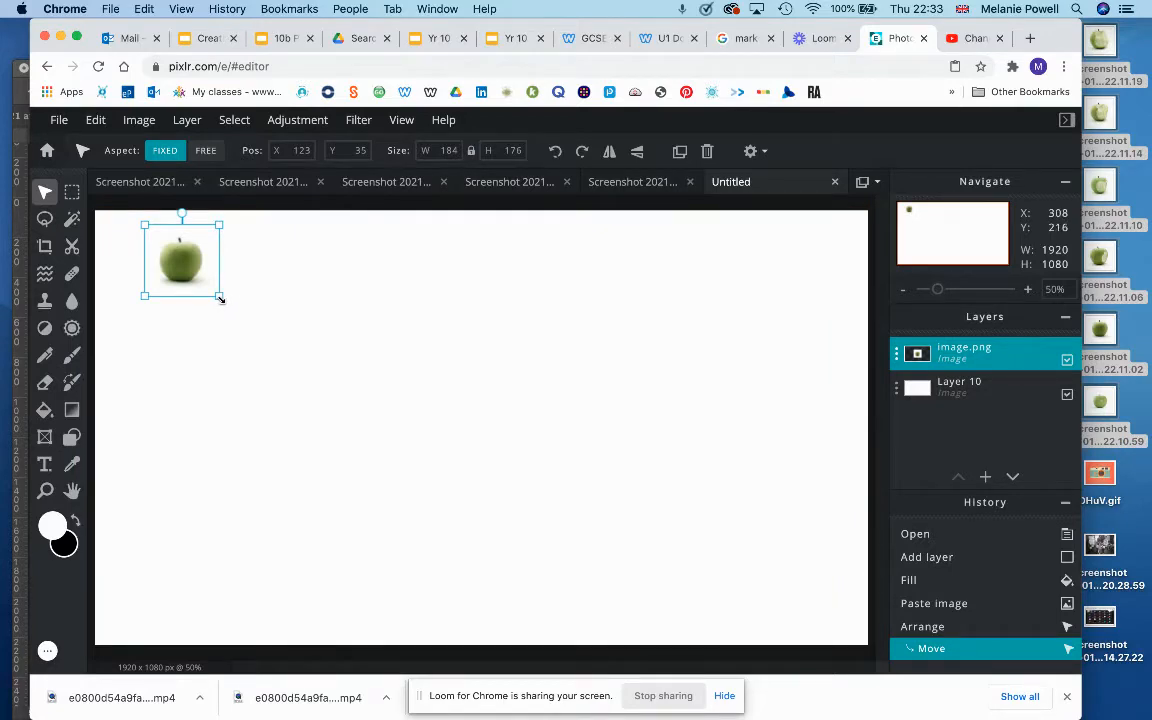
drag(220, 298, 265, 342)
click(342, 324)
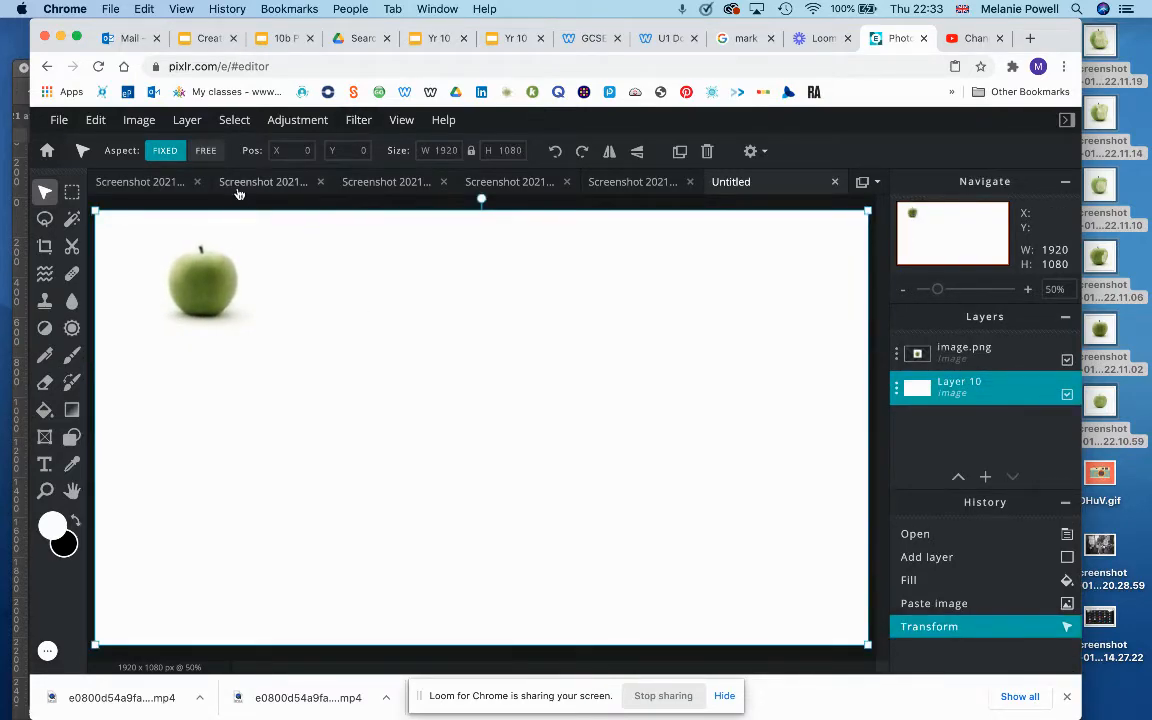
Select the entire second image, the apple with one bite, with a rectangular marquee and copy it
click(239, 189)
click(72, 191)
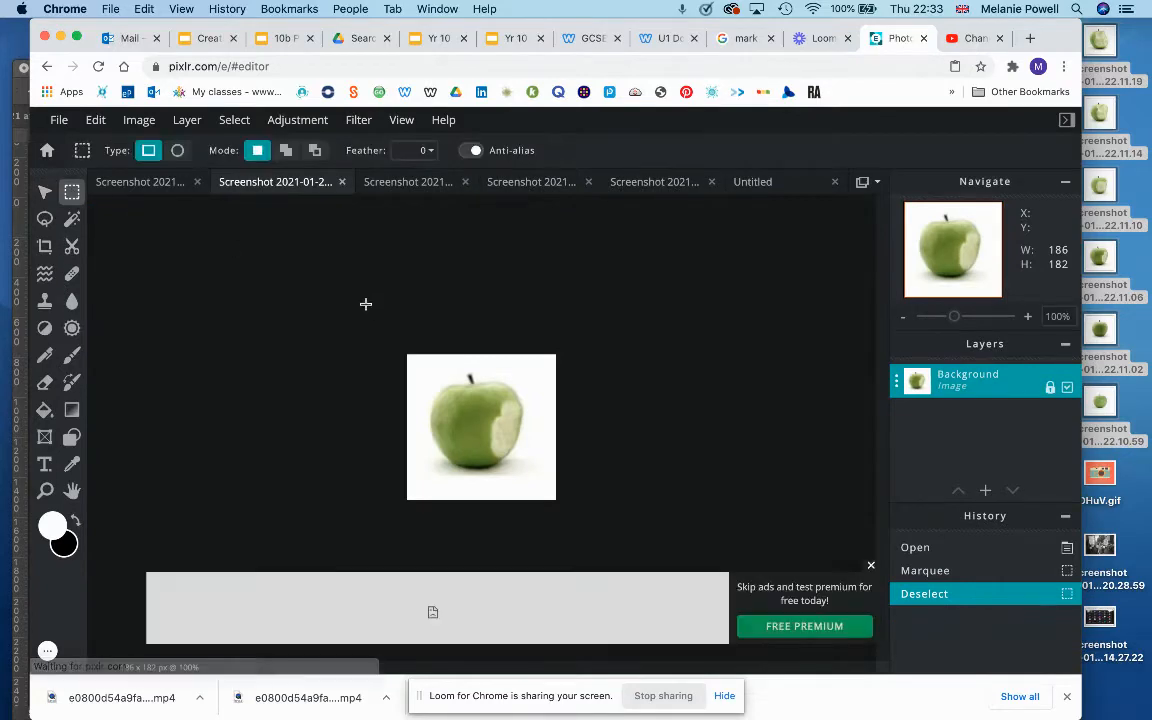
drag(397, 336, 598, 501)
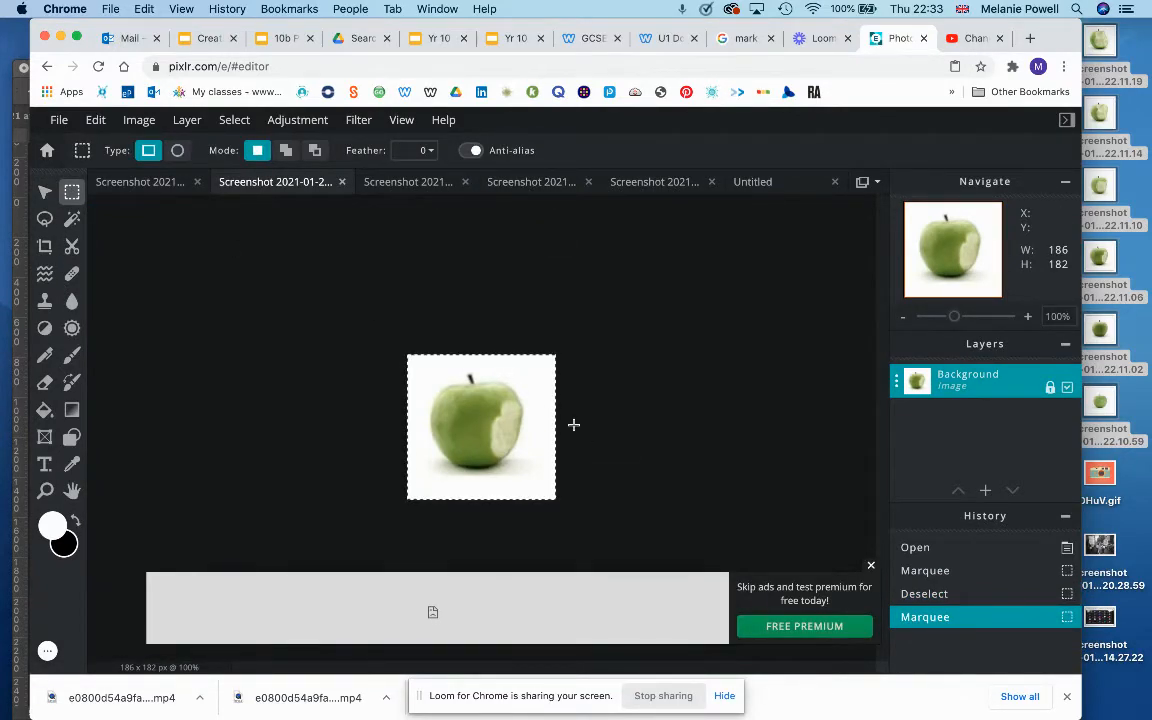
click(870, 565)
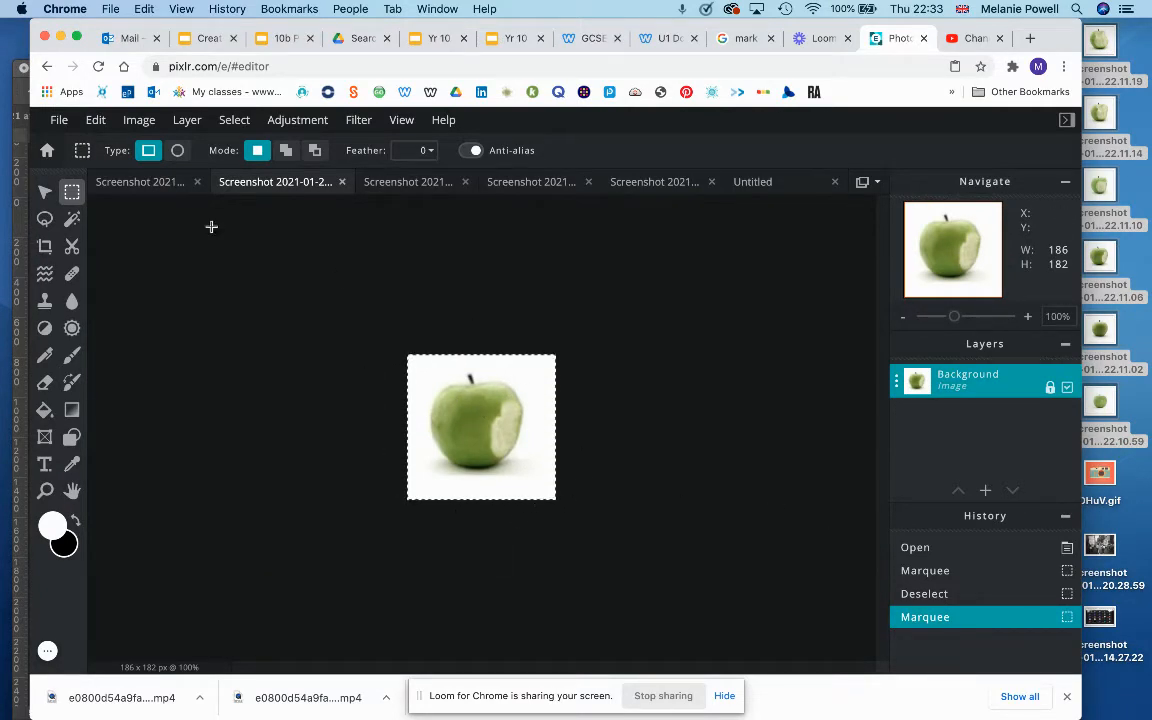
click(95, 120)
click(150, 213)
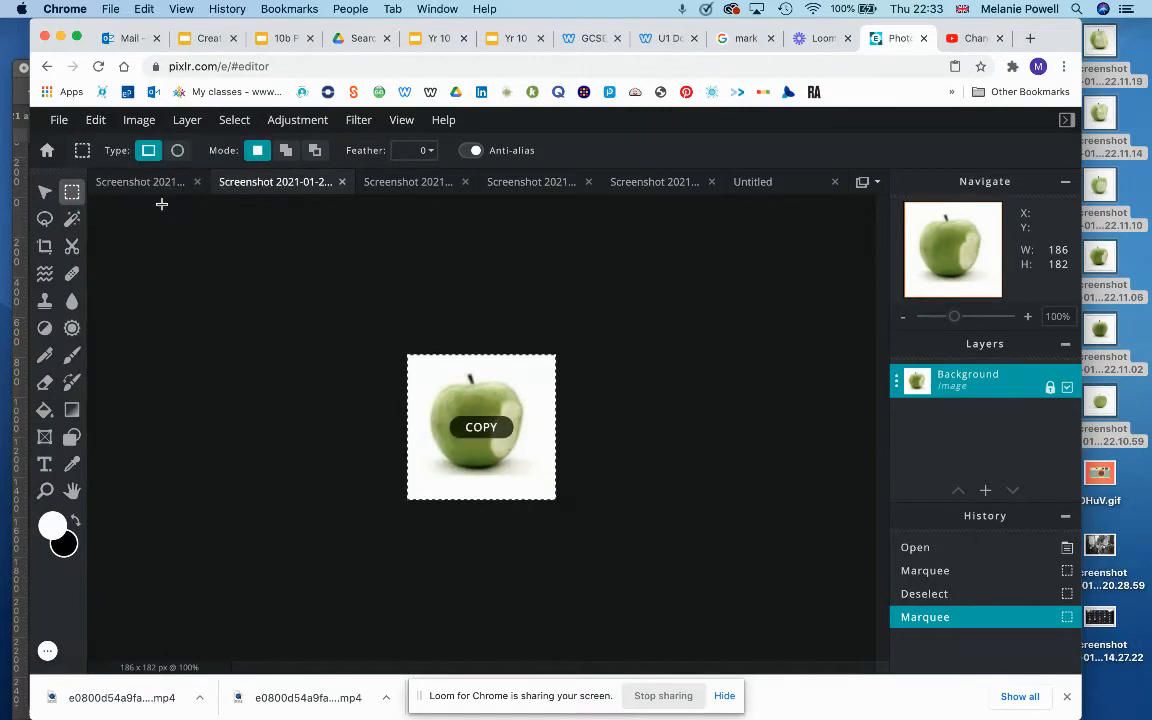
Paste the bitten apple into the Untitled document and place it just right of the whole apple, enlarged to about 287 x 281 px
click(752, 182)
key(cmd+v)
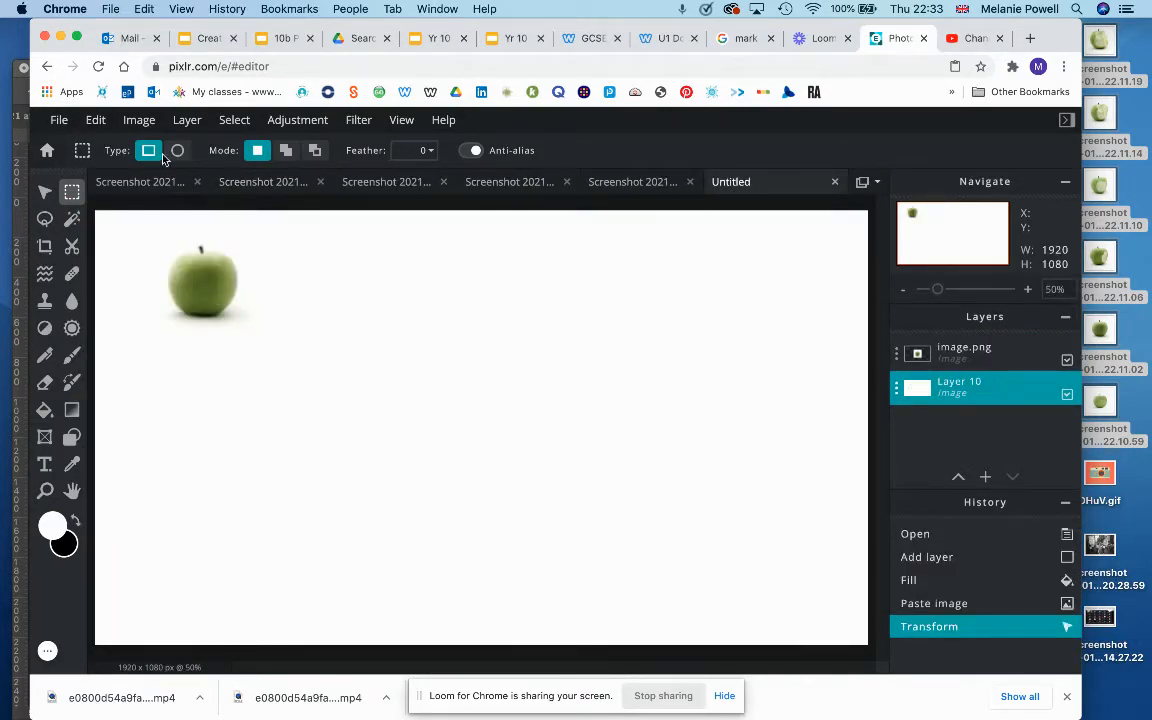
click(95, 120)
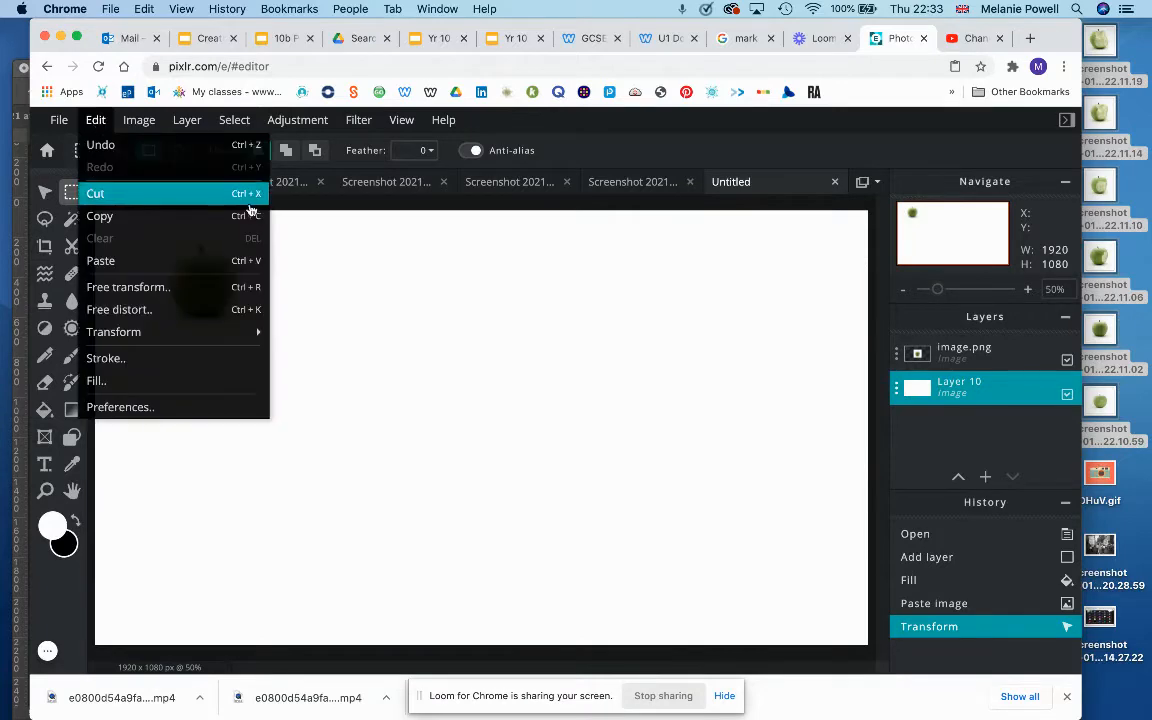
click(175, 261)
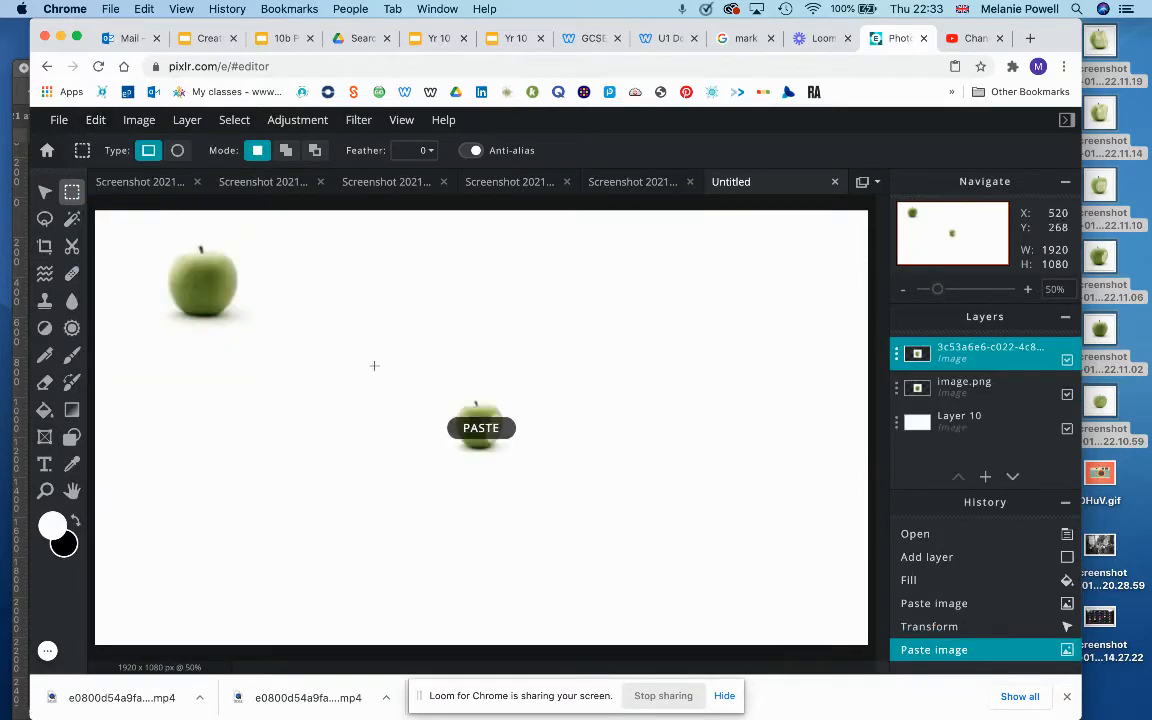
click(45, 191)
drag(485, 445, 335, 328)
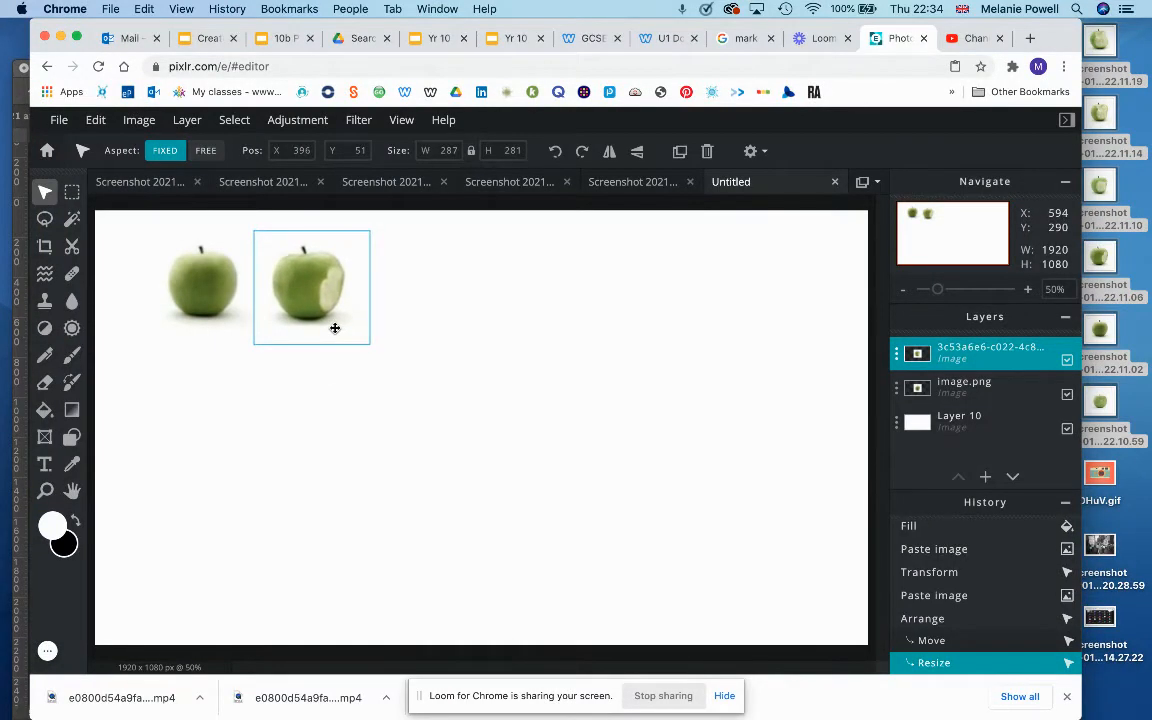
click(498, 416)
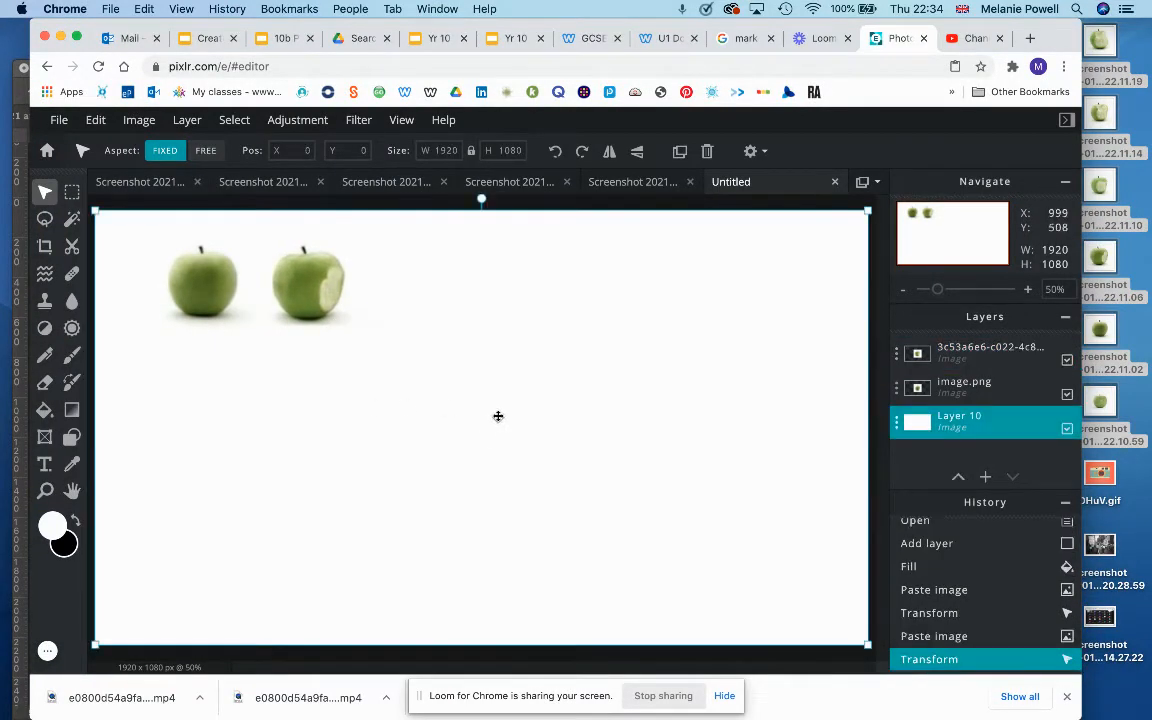
Select all of the third image, the apple with a larger bite, and copy it
click(366, 183)
key(super+a)
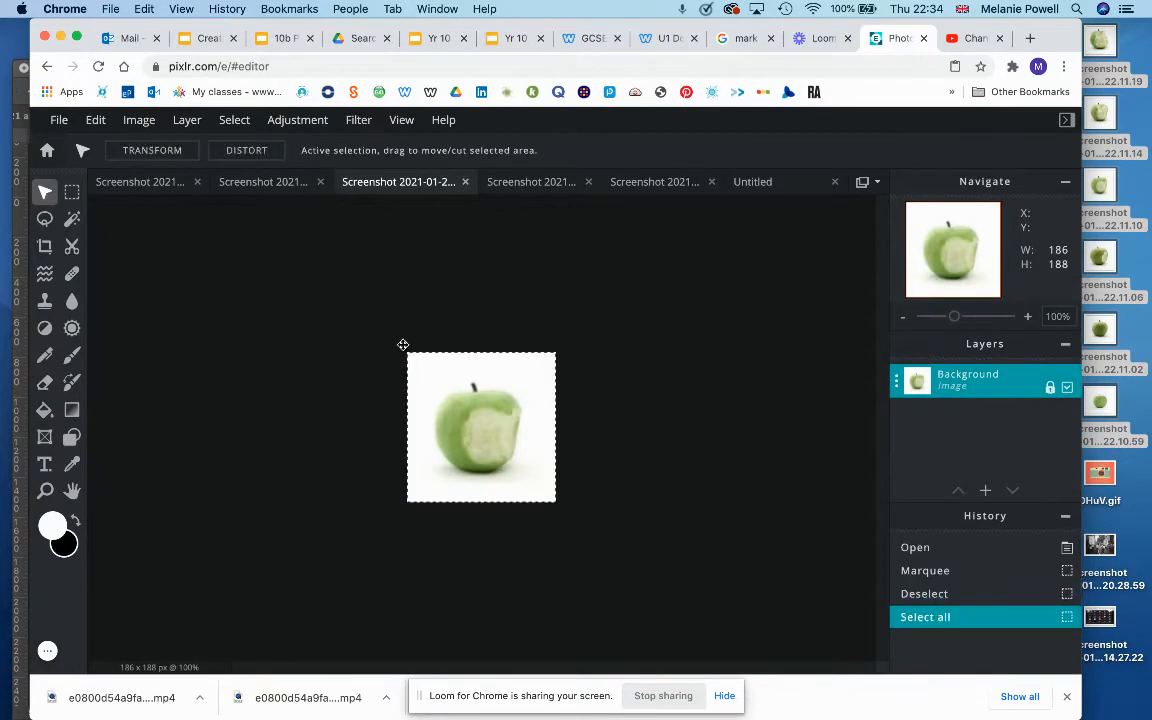
key(super+c)
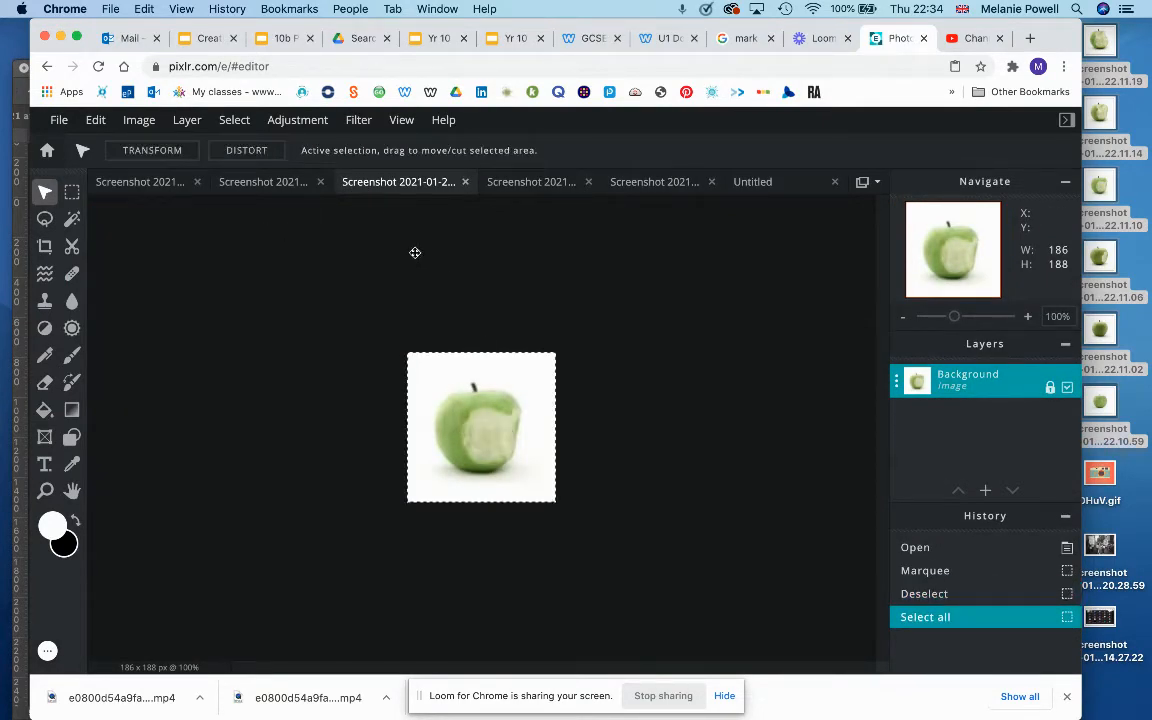
Paste the third apple into the Untitled document and place it right of the one-bite apple, enlarged to match the other apples
click(747, 182)
key(super+v)
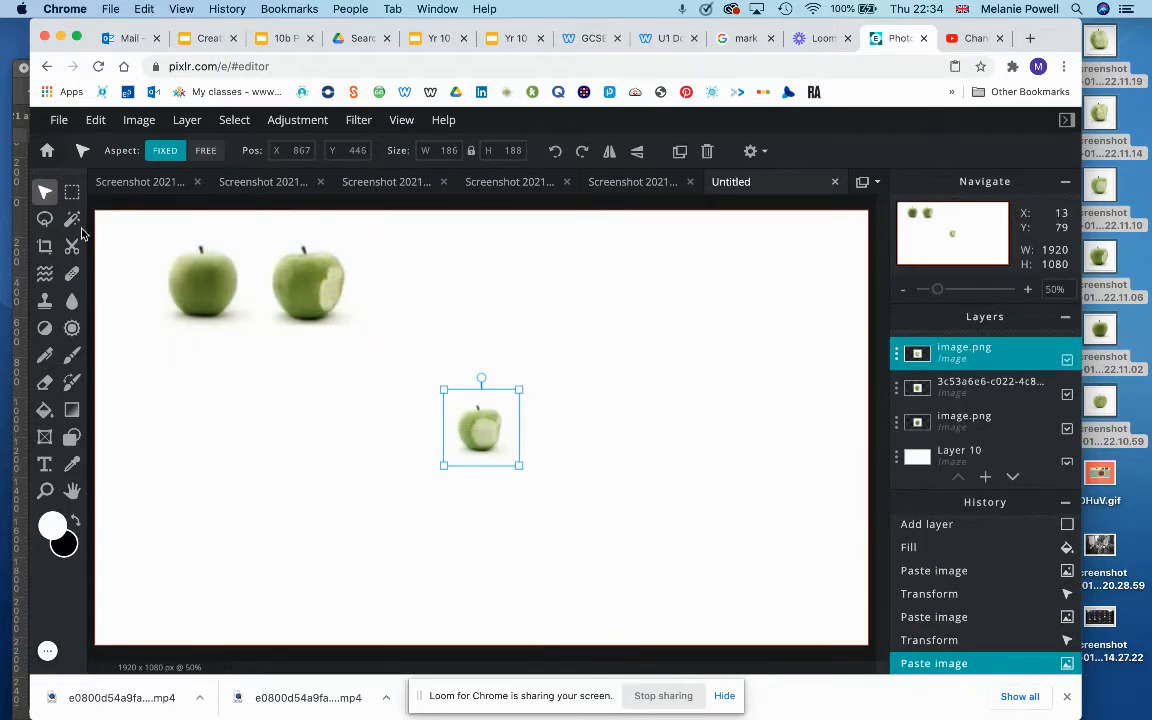
drag(466, 405, 464, 248)
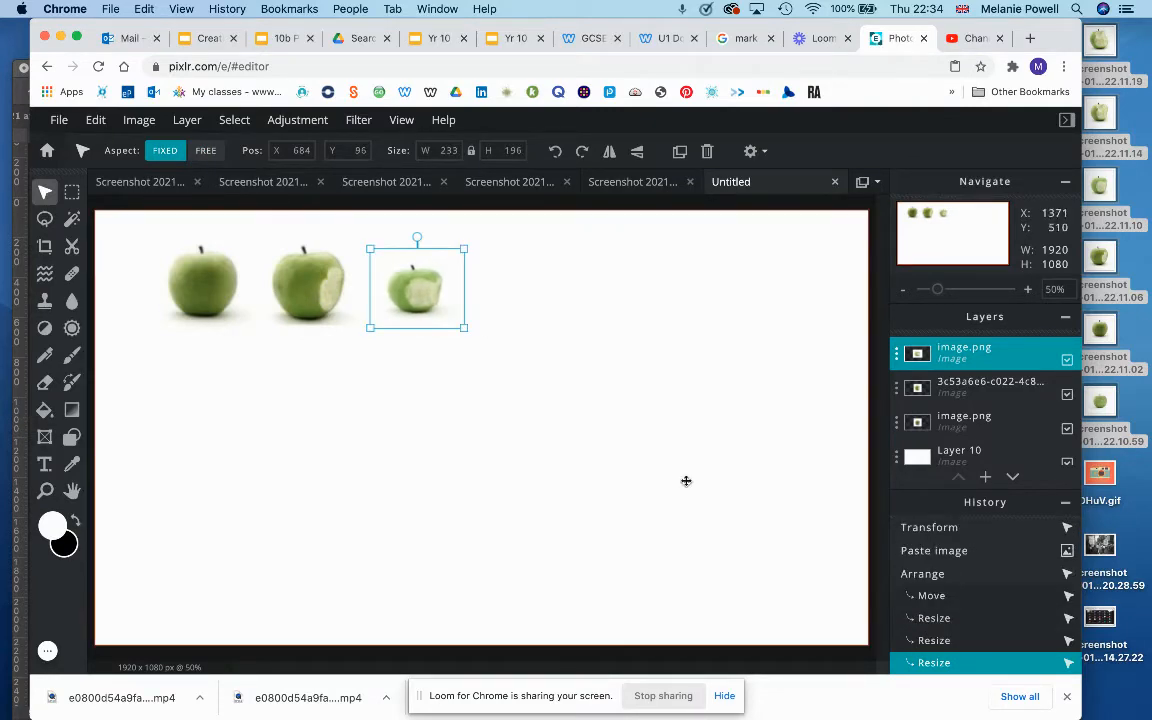
click(935, 598)
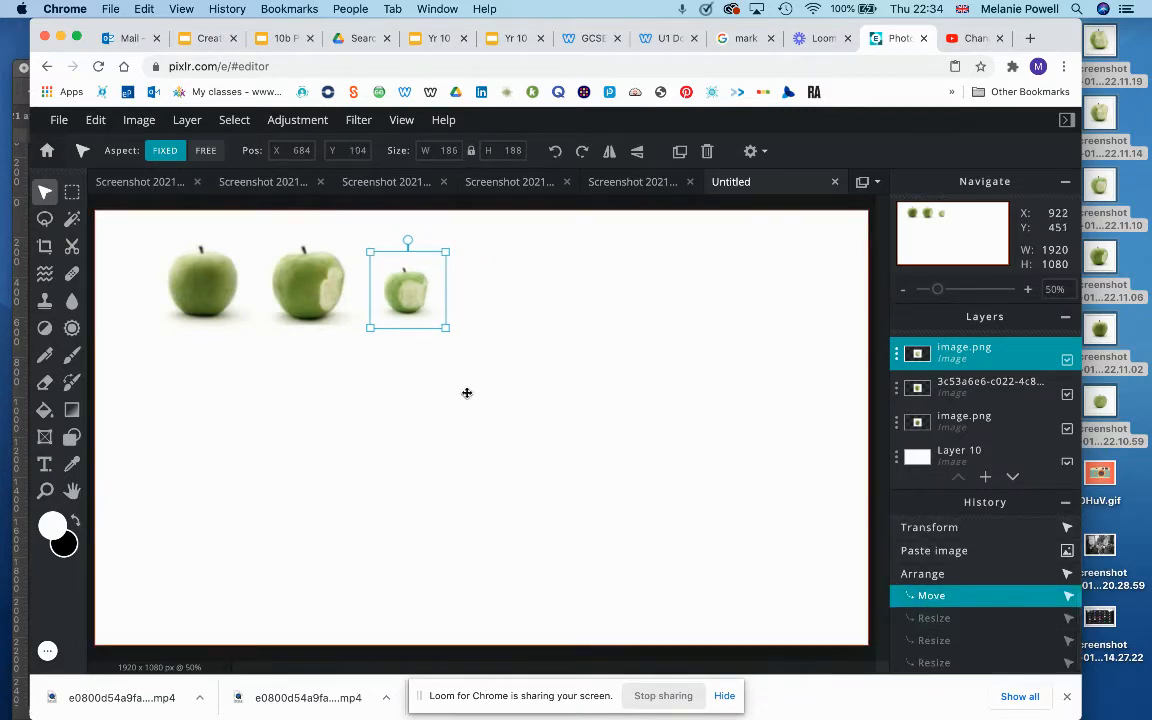
mouse_move(449, 334)
mouse_down()
mouse_move(496, 368)
mouse_move(454, 321)
mouse_up()
drag(482, 221, 484, 228)
click(513, 296)
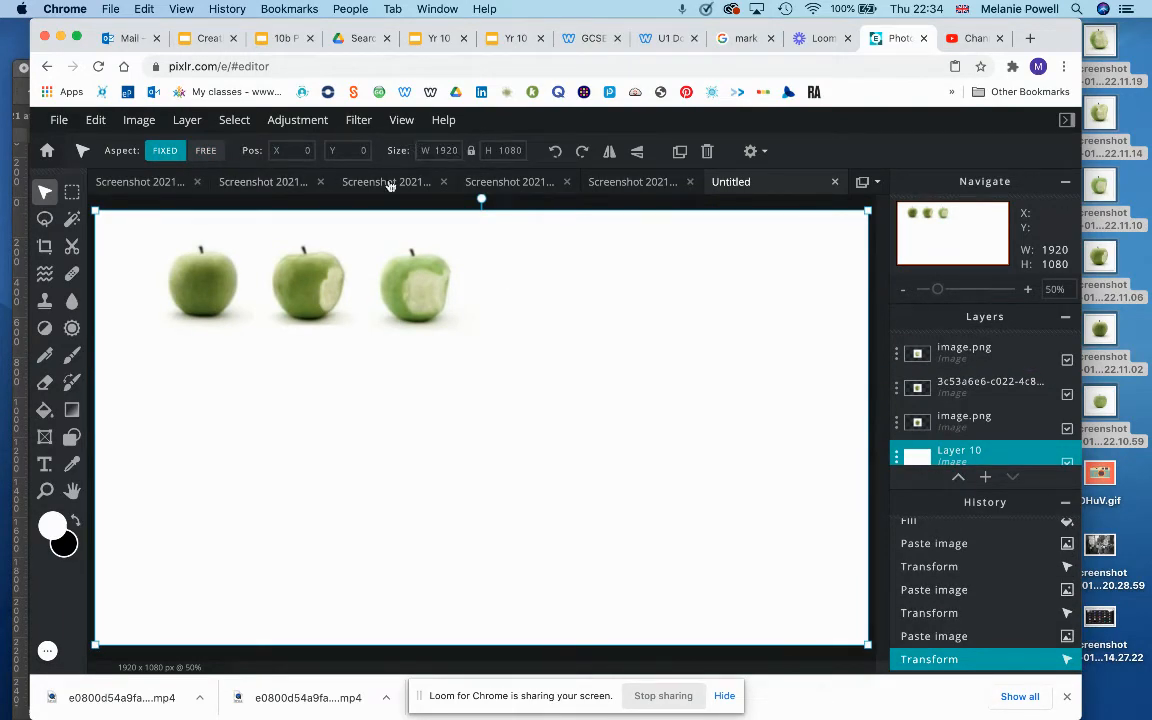
Select all of the fourth image, the 176 x 184 px bitten apple, and copy it
click(513, 186)
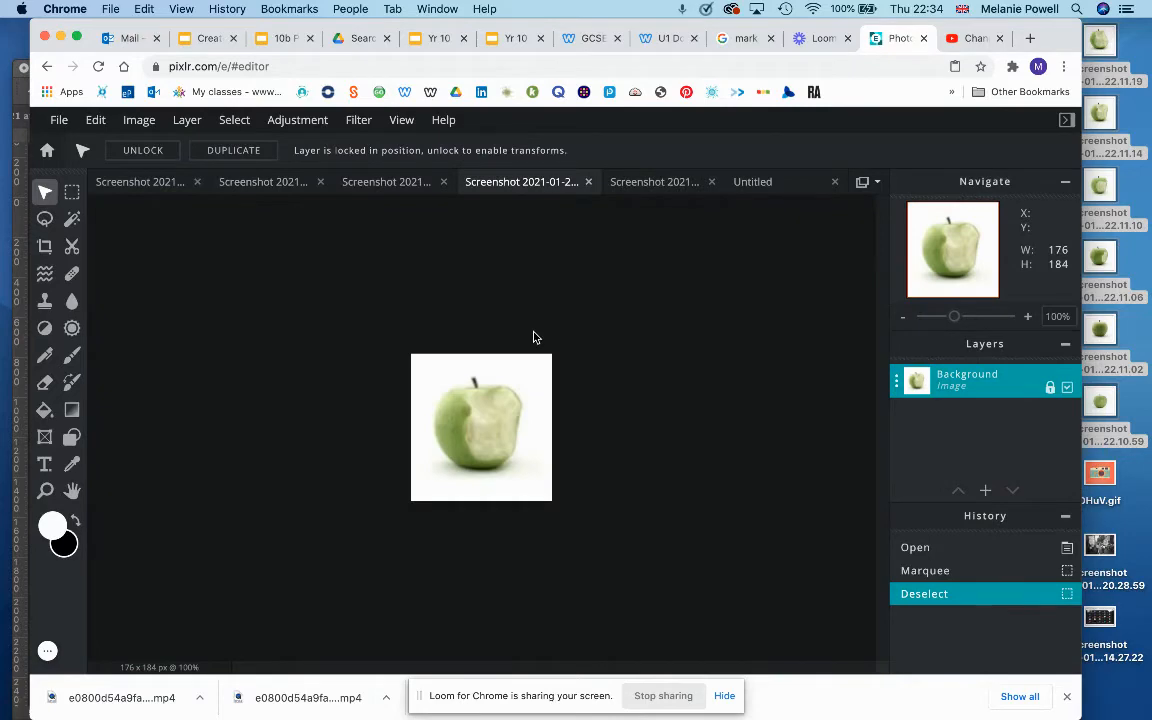
key(super+a)
key(super+c)
Paste the fourth apple into the Untitled document and place it right of the third, enlarged to about 267 x 279 px
click(760, 182)
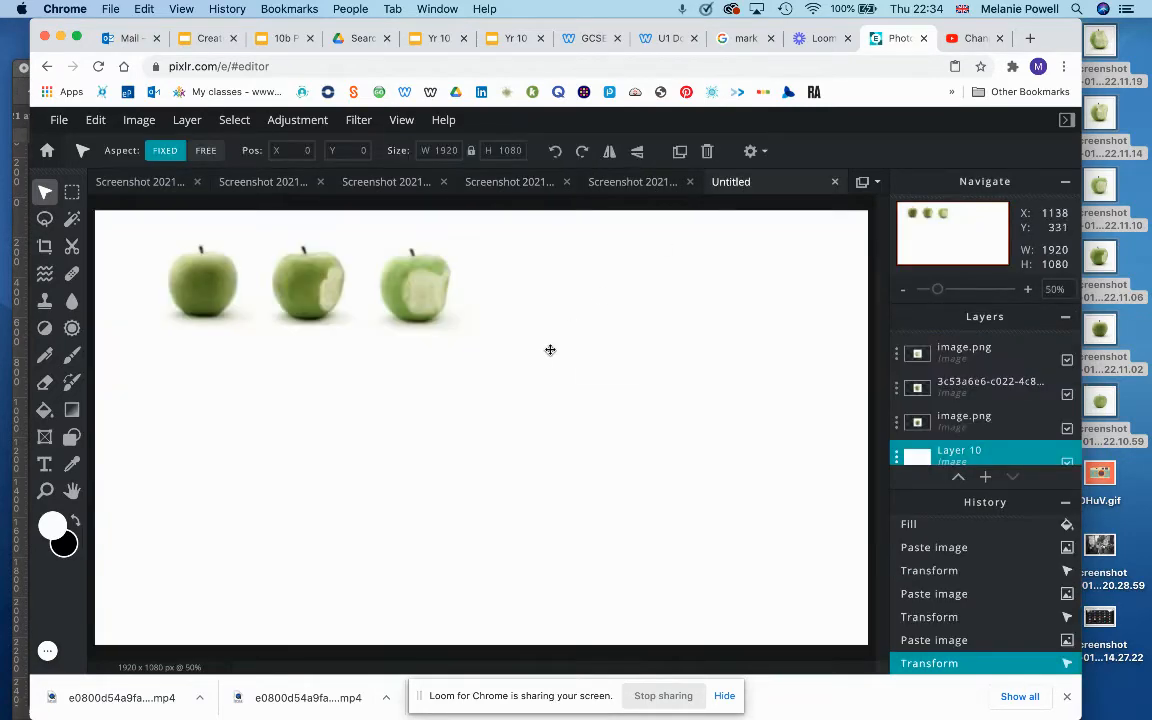
key(super+v)
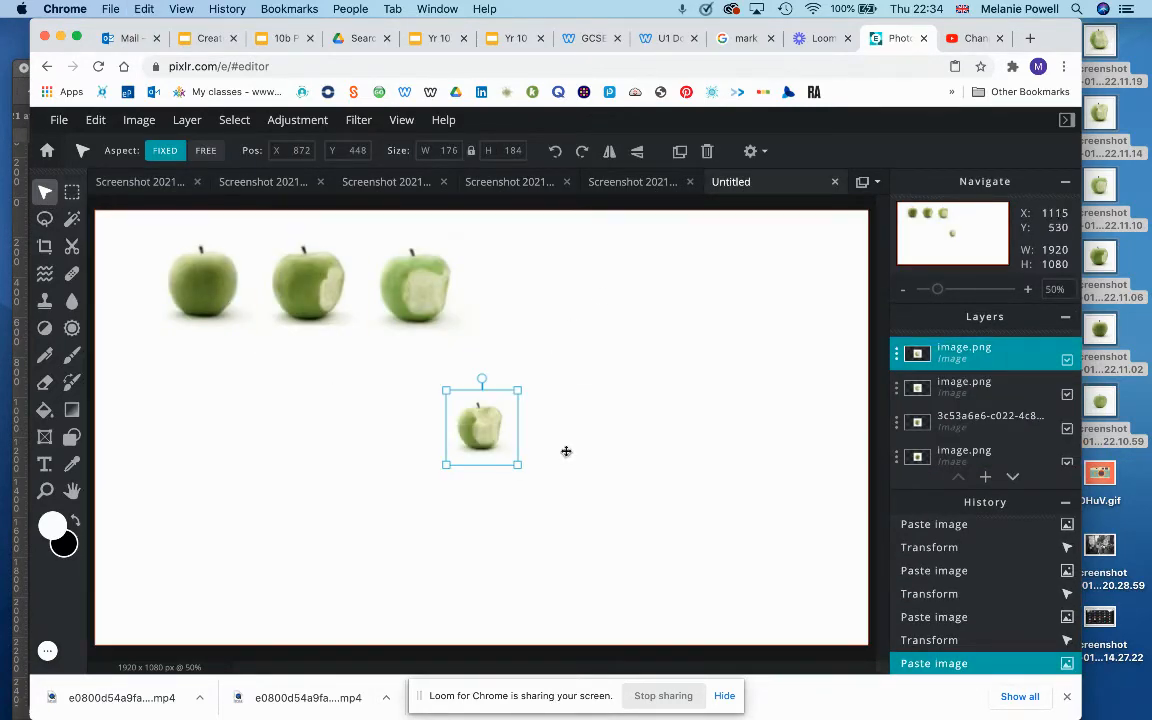
drag(489, 412, 517, 270)
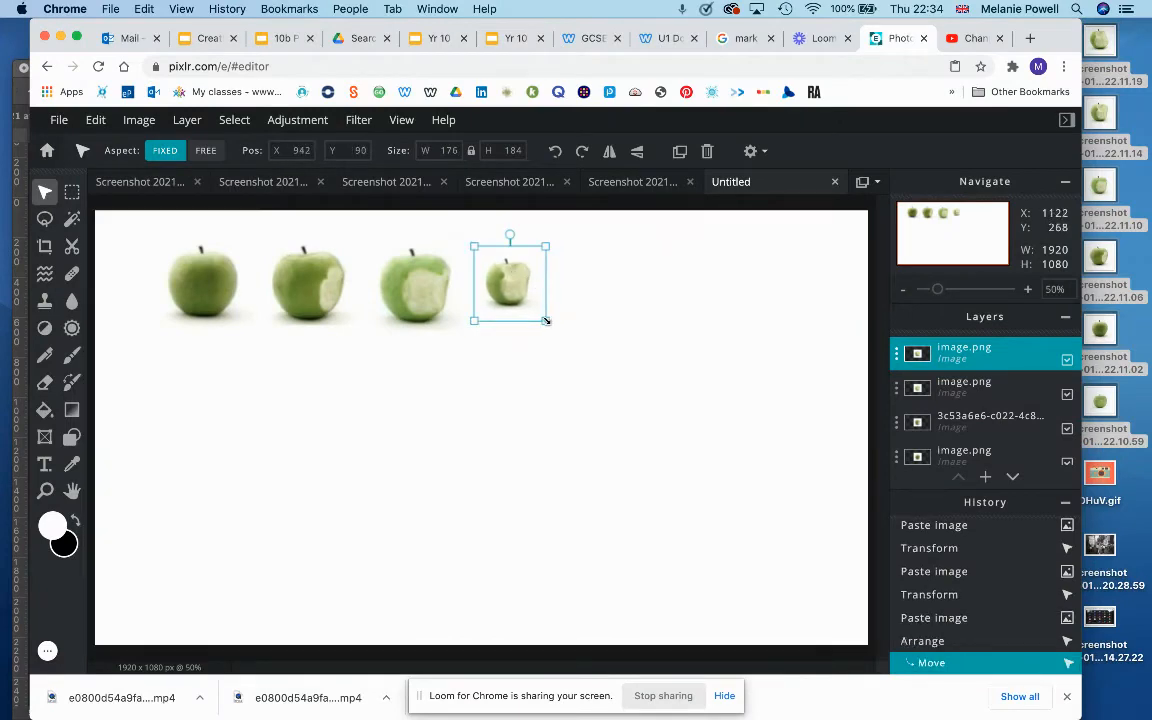
mouse_move(545, 321)
mouse_down()
mouse_move(581, 349)
mouse_move(555, 321)
mouse_up()
click(574, 406)
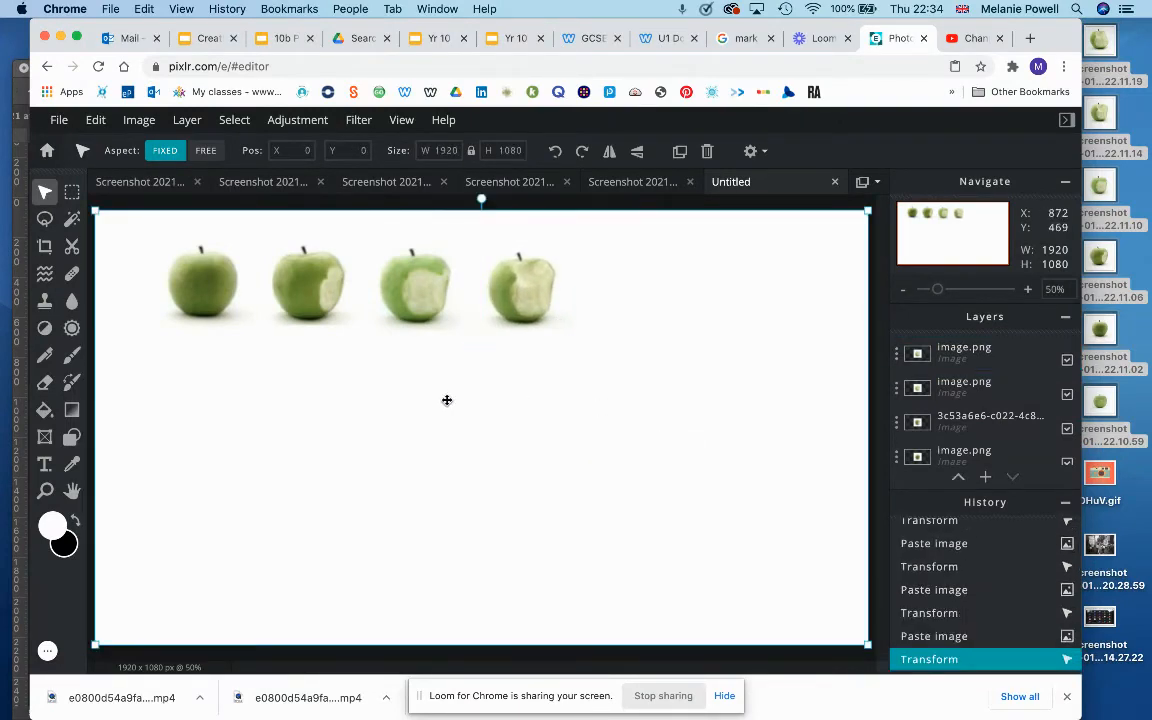
click(561, 249)
drag(577, 233, 579, 231)
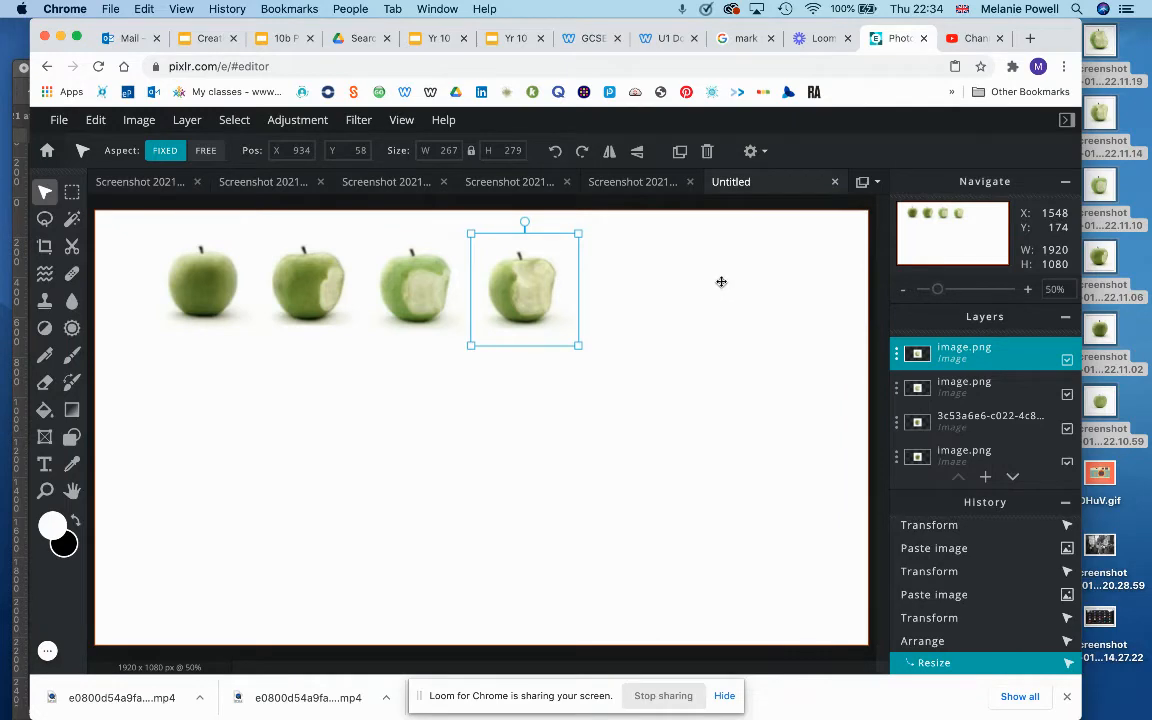
Select all of the fifth image, the most eaten apple, and copy it
click(617, 183)
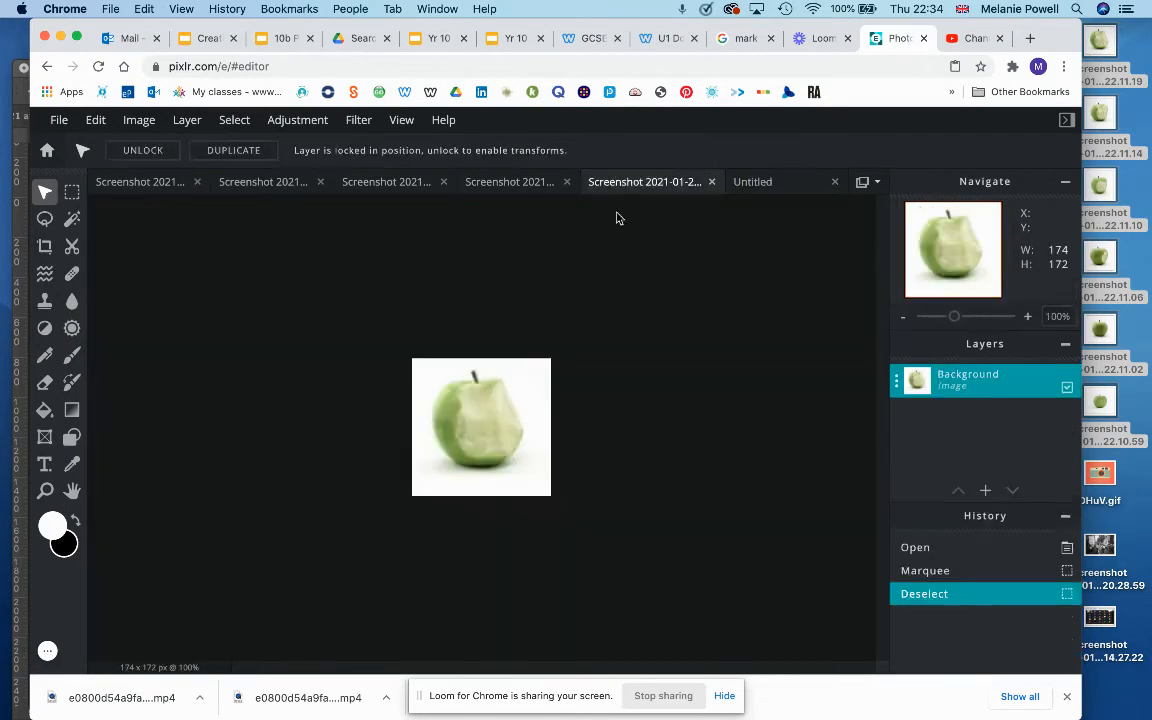
key(super+a)
key(super+c)
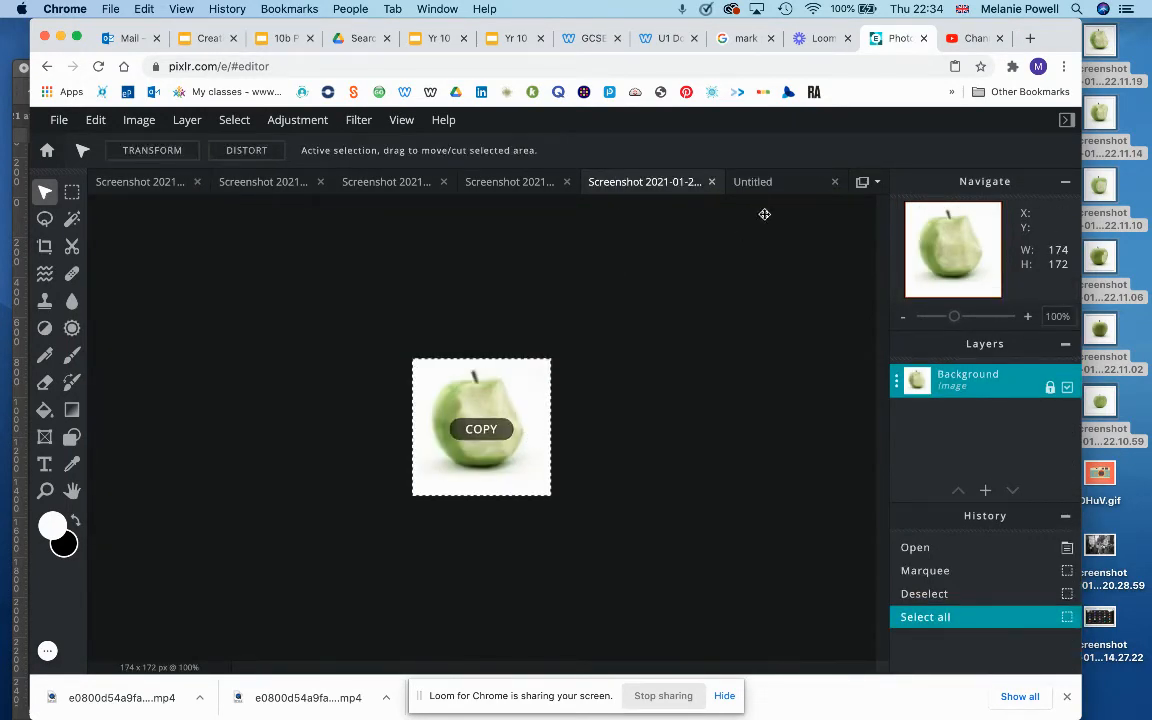
Paste the fifth apple into the Untitled document and place it at the right end of the row, enlarged to match the others
click(748, 184)
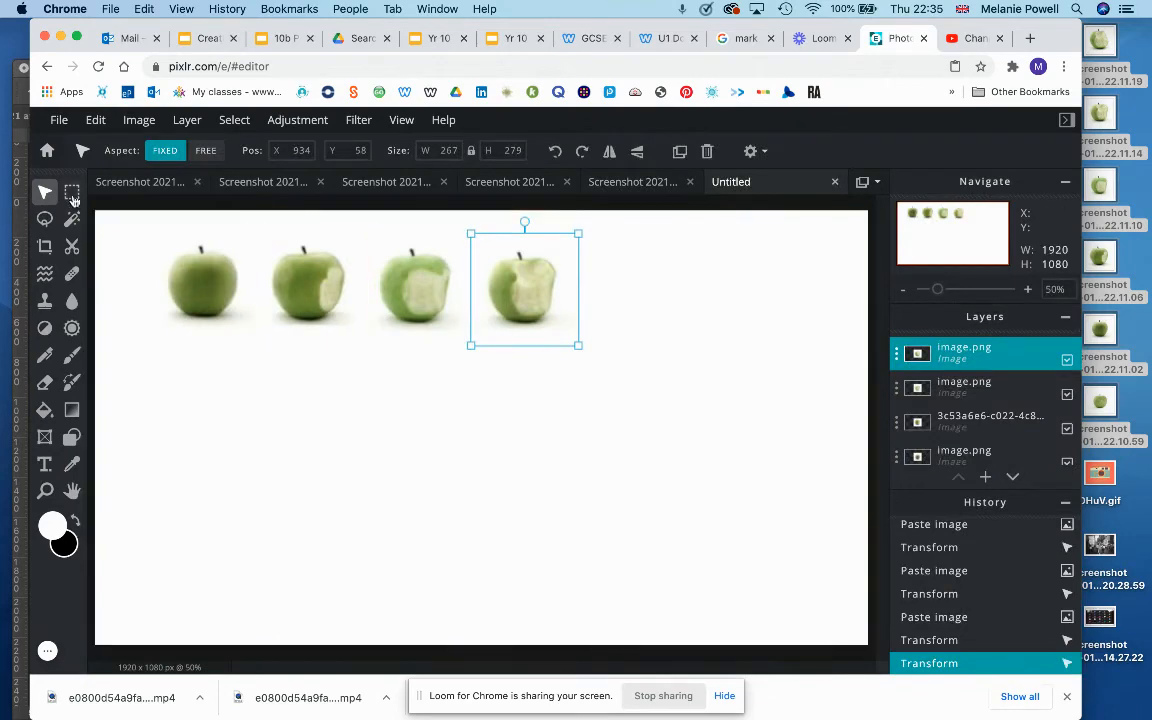
key(super+v)
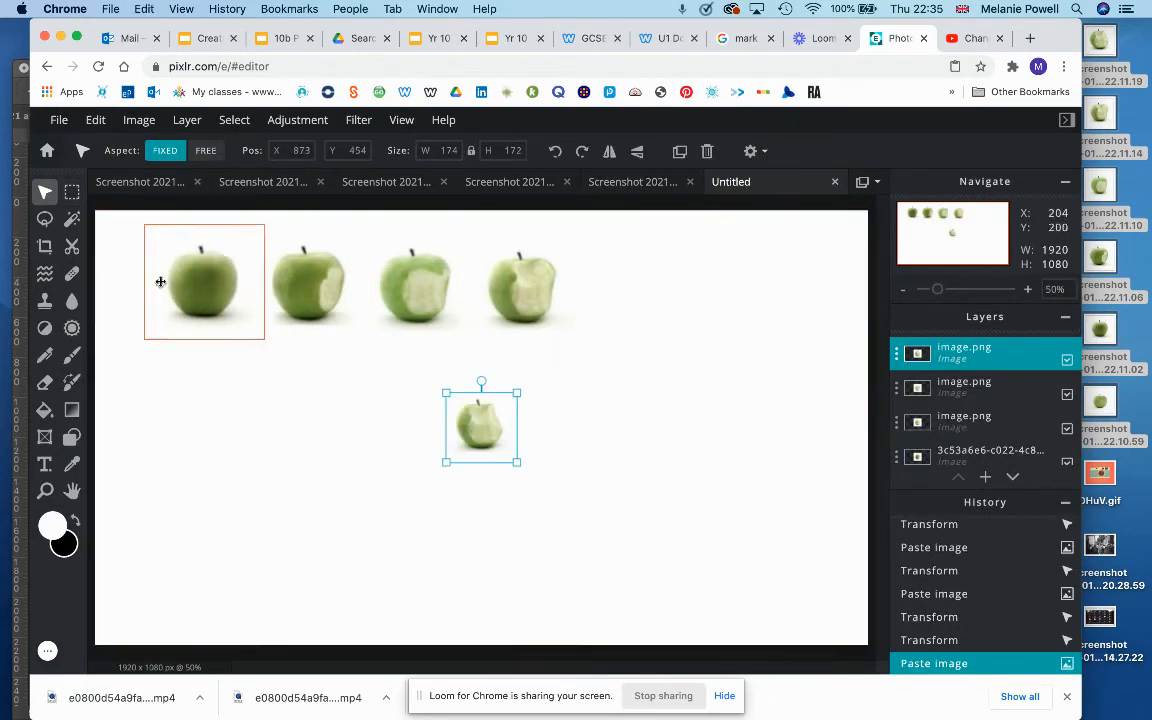
drag(448, 427, 655, 309)
click(652, 413)
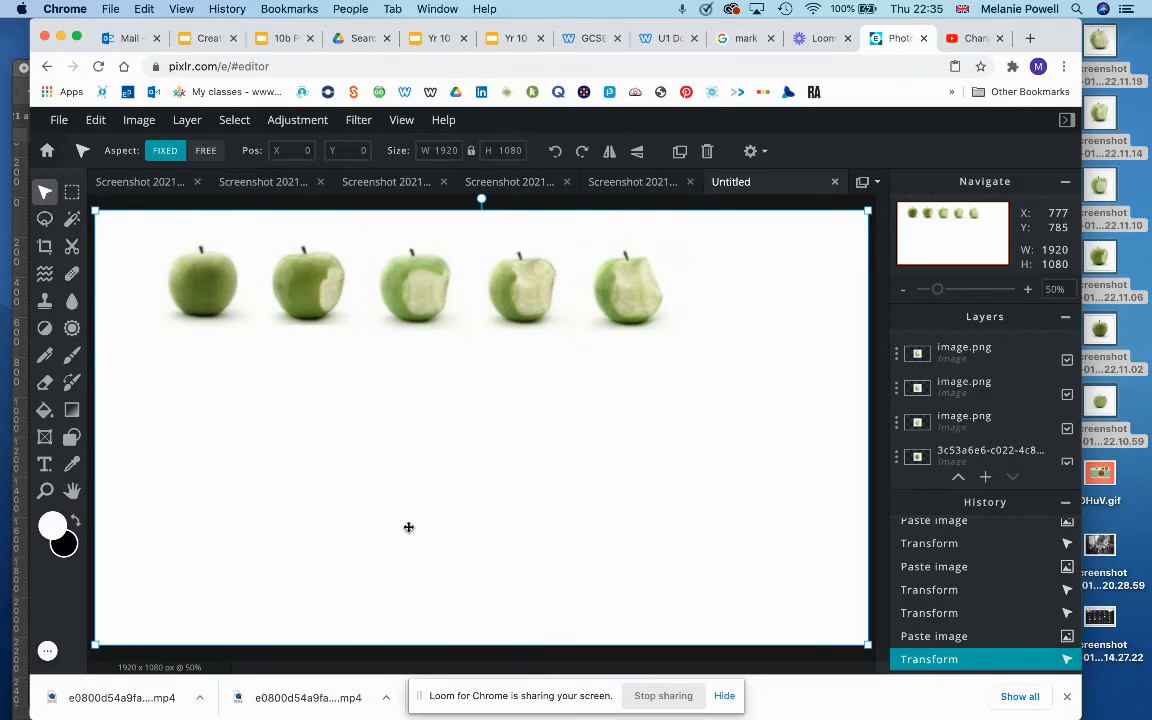
Save the apple sequence as Untitled.jpg in high quality at 1920 x 1080 px and download it
click(55, 119)
mouse_move(95, 120)
mouse_move(59, 125)
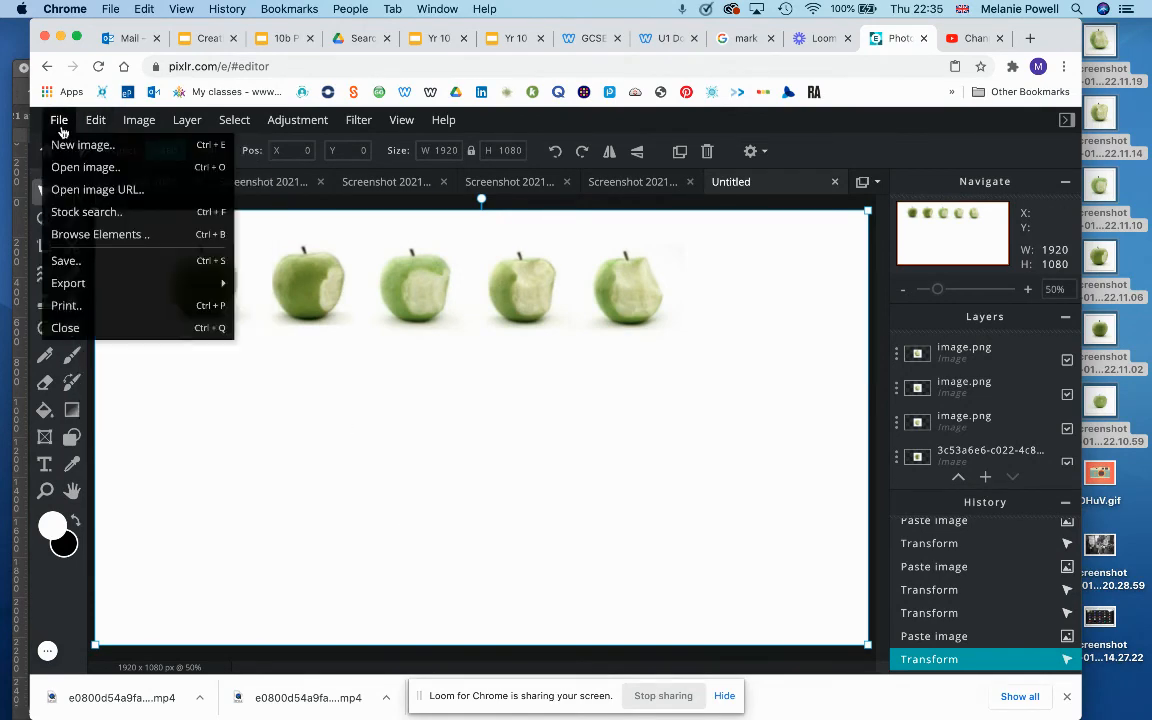
click(65, 260)
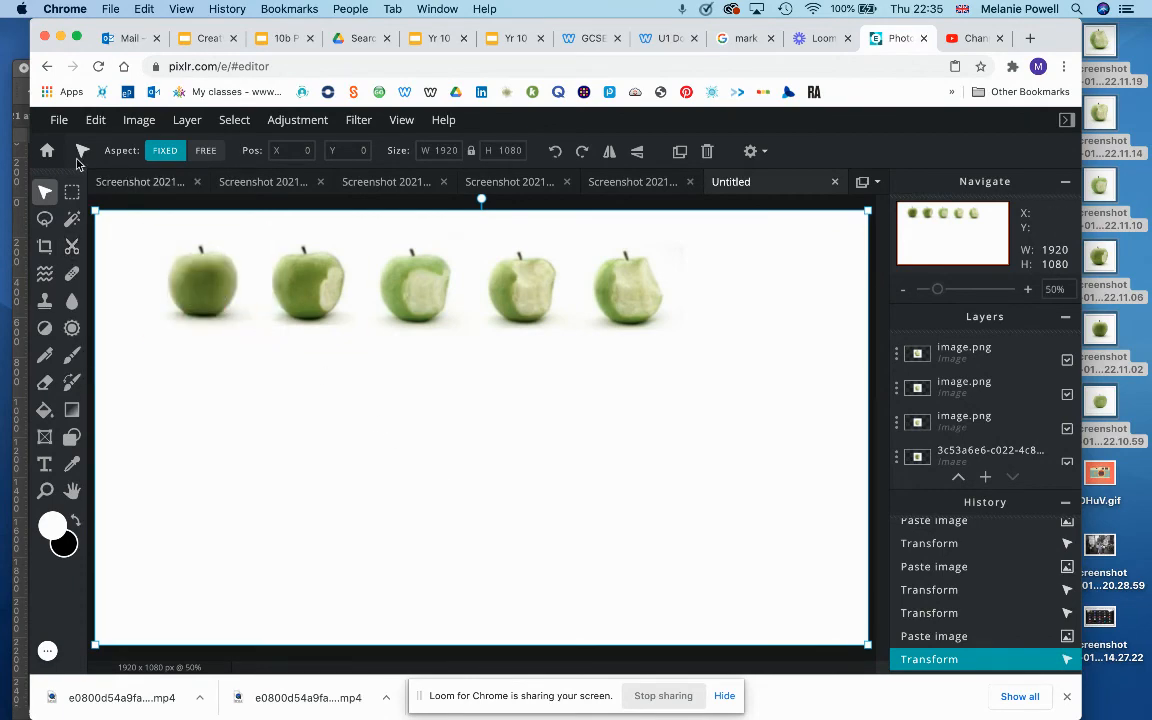
click(58, 118)
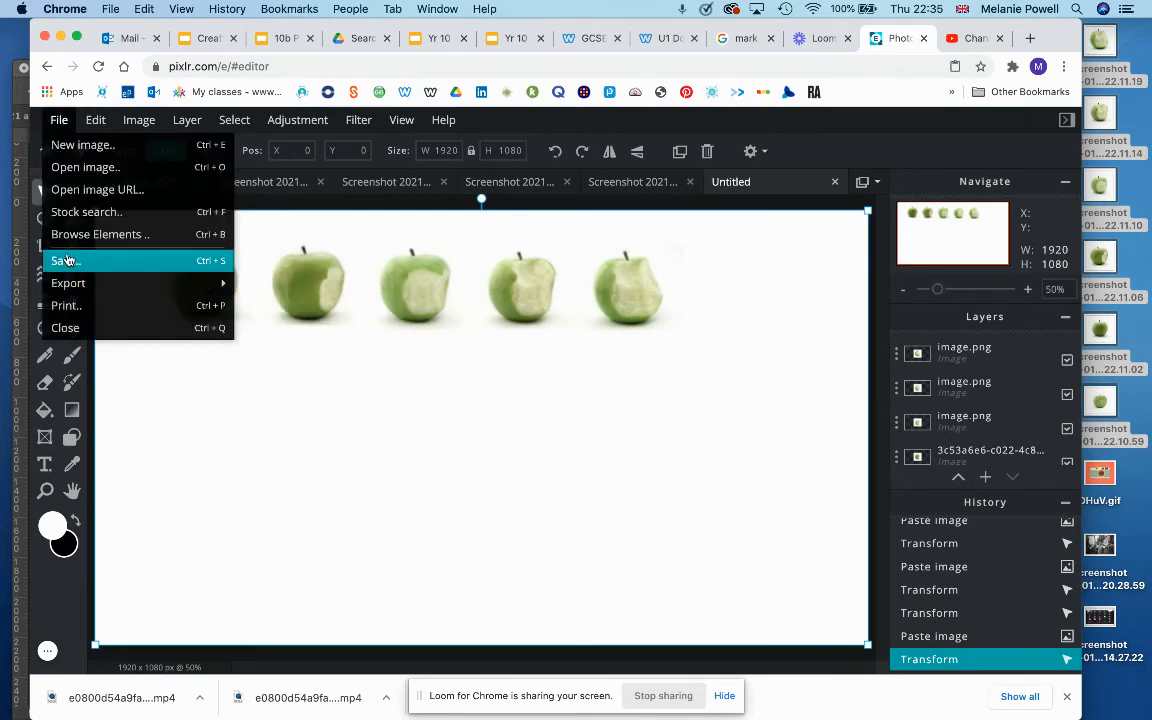
click(68, 259)
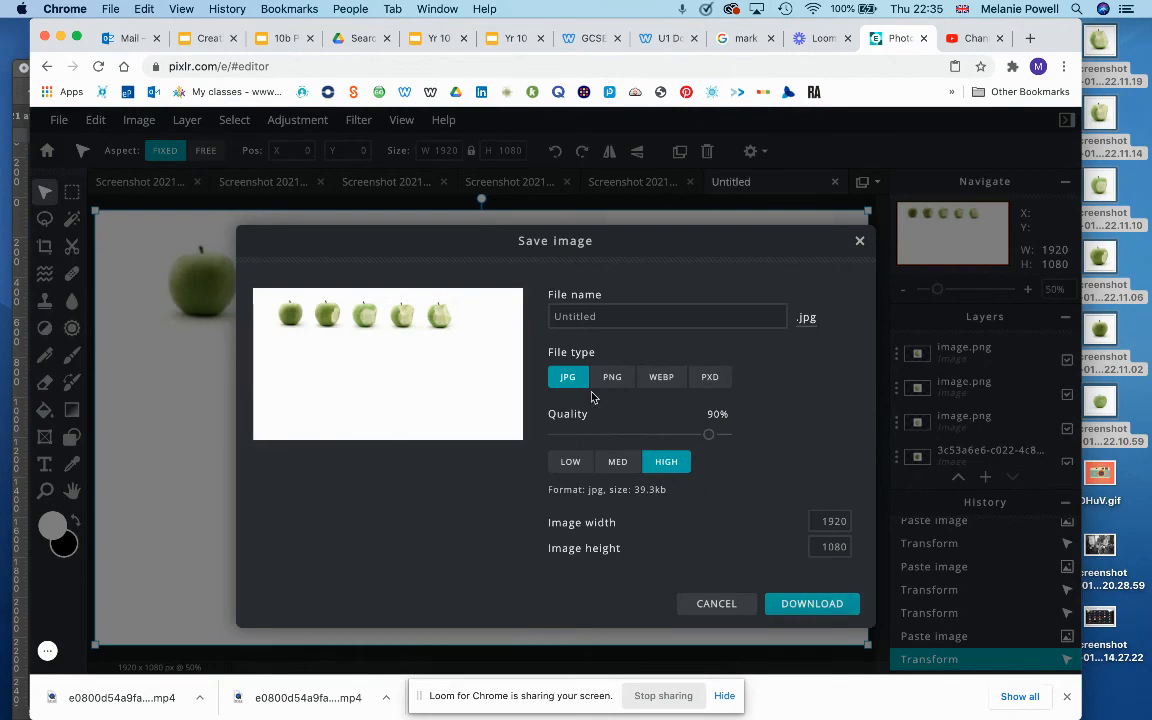
click(797, 606)
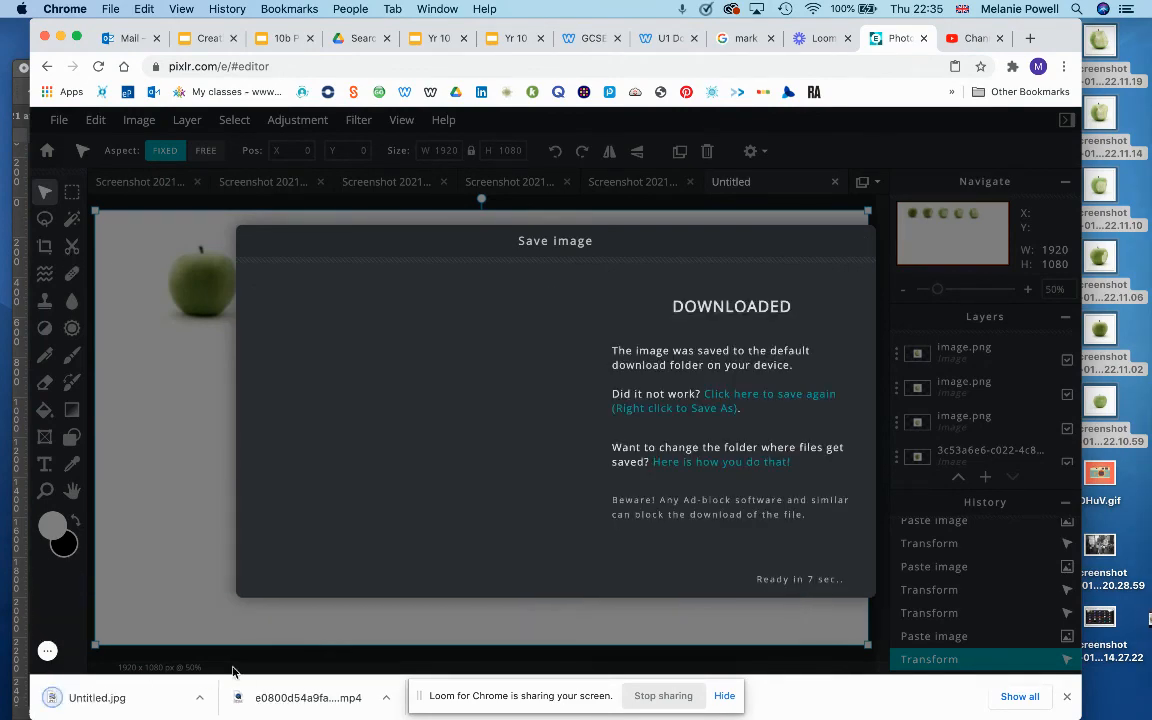